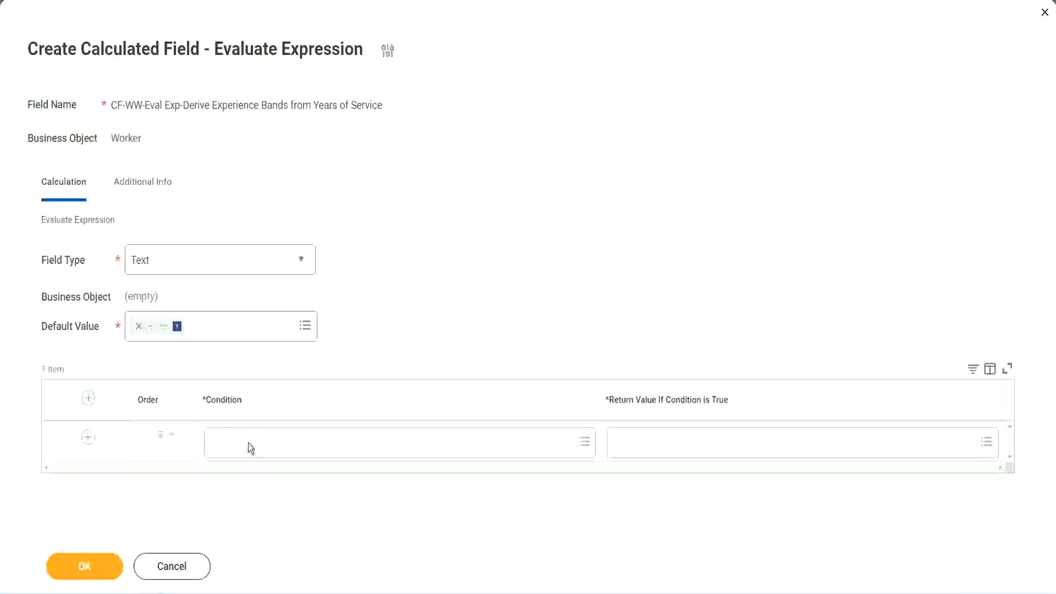
- Copy "CF-WW-TF-Length of Service between 0 and 7 years" from the Notepad++ notes and enter it as the first row's condition in Workday
click(249, 443)
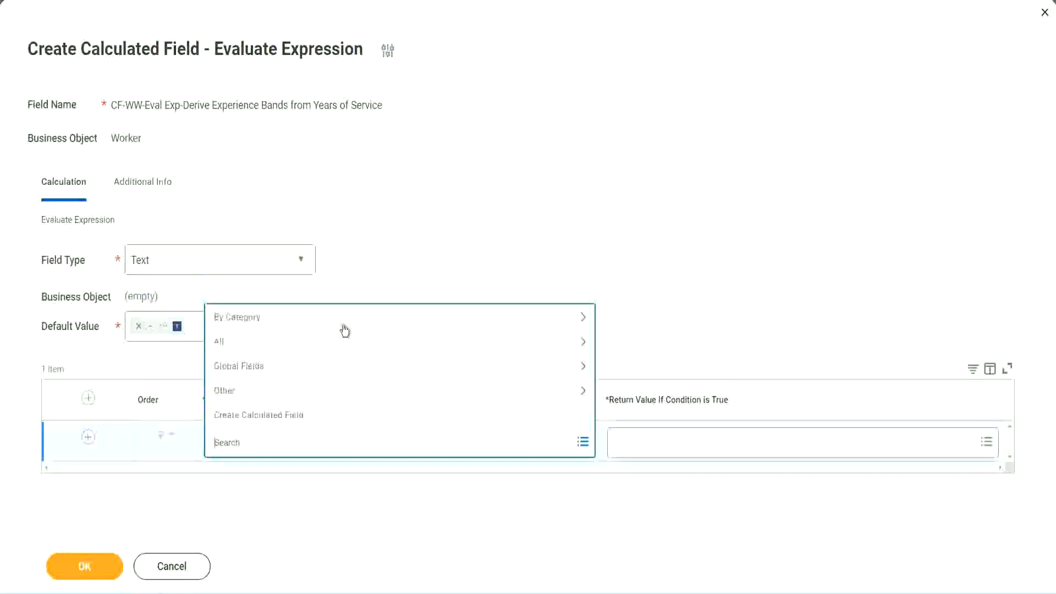
click(404, 245)
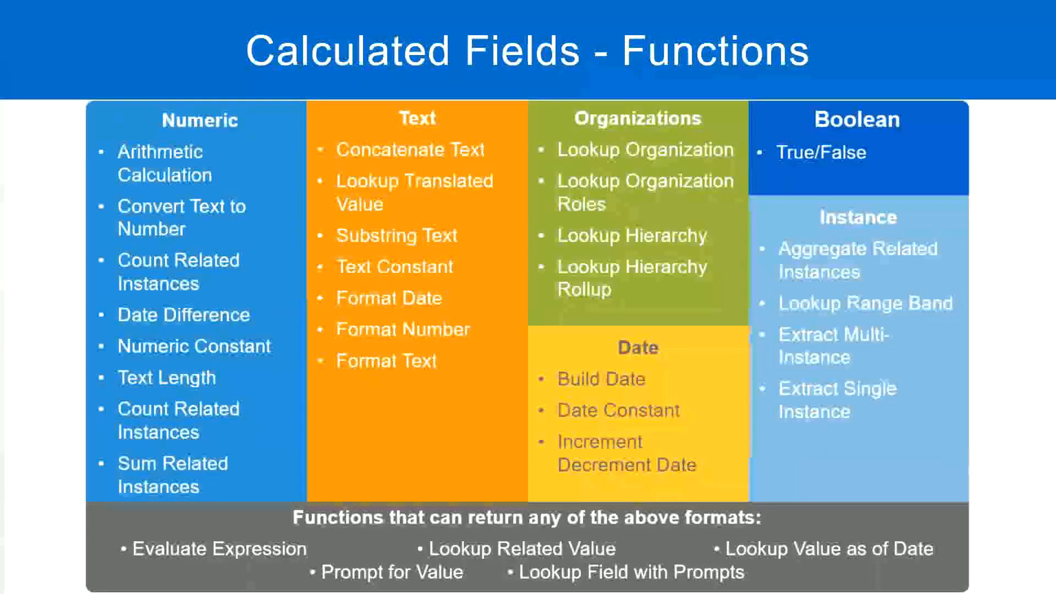
key(alt+Tab)
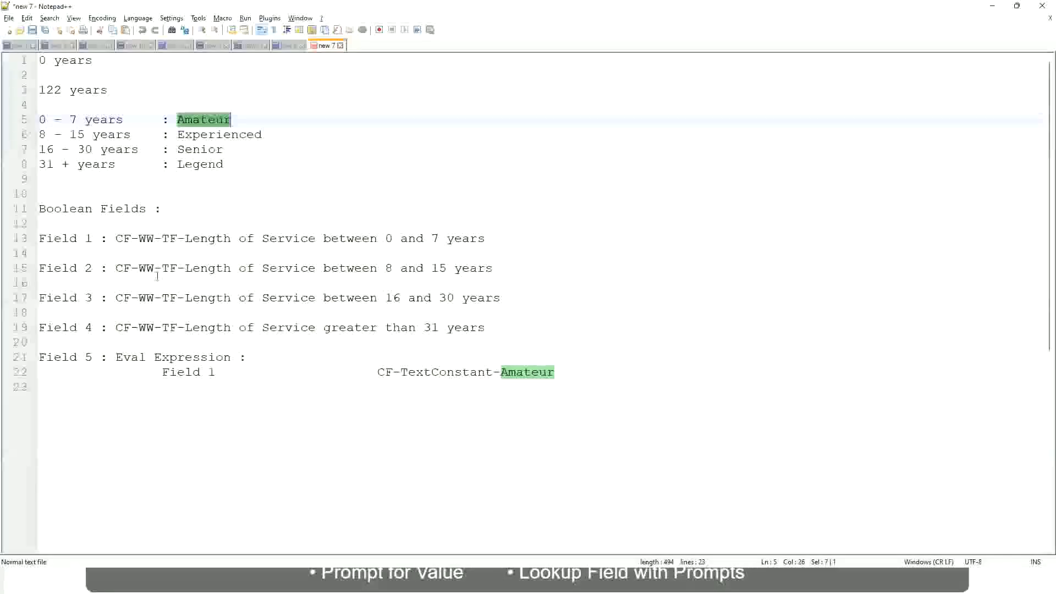
drag(115, 238, 486, 242)
key(ctrl+c)
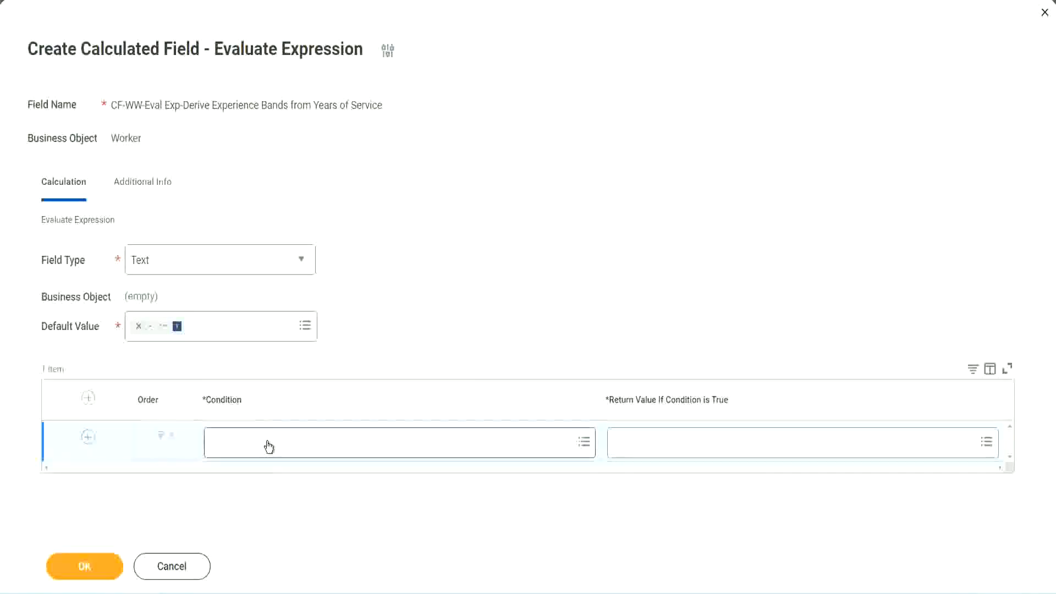
click(269, 447)
key(ctrl+v)
key(Return)
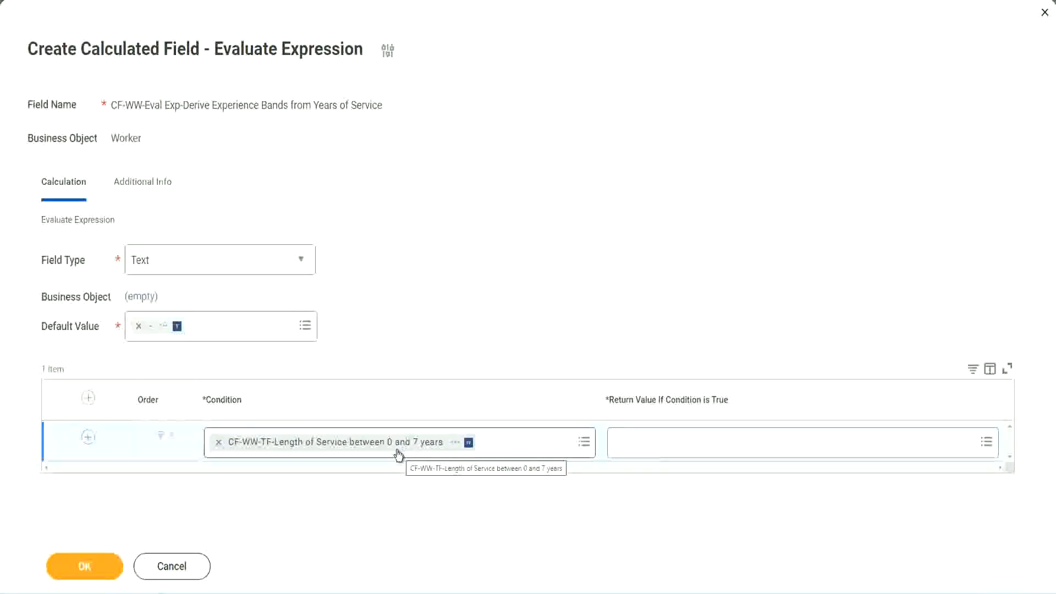
click(685, 446)
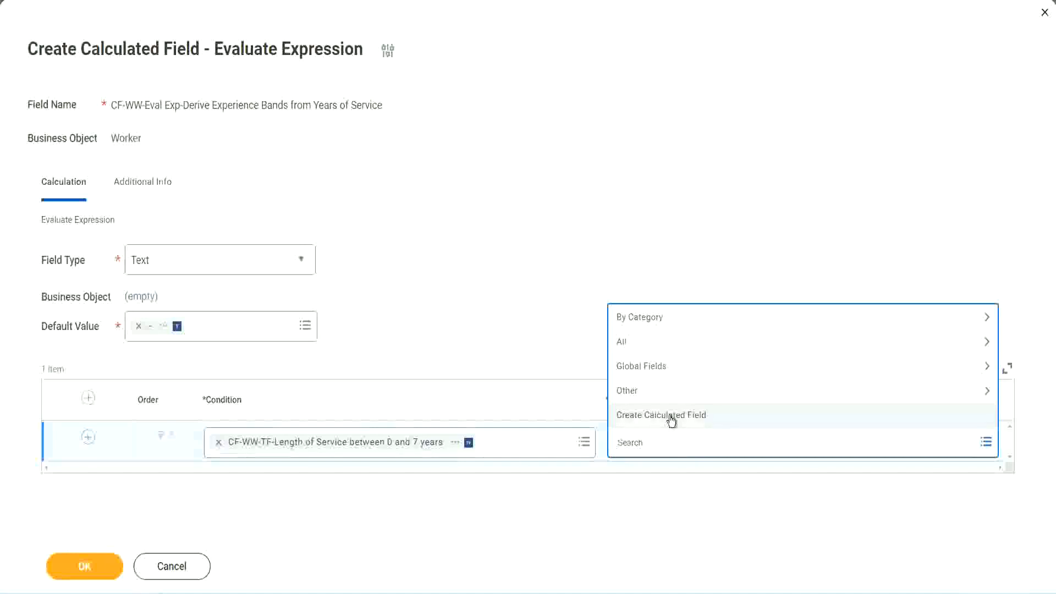
click(613, 274)
click(637, 443)
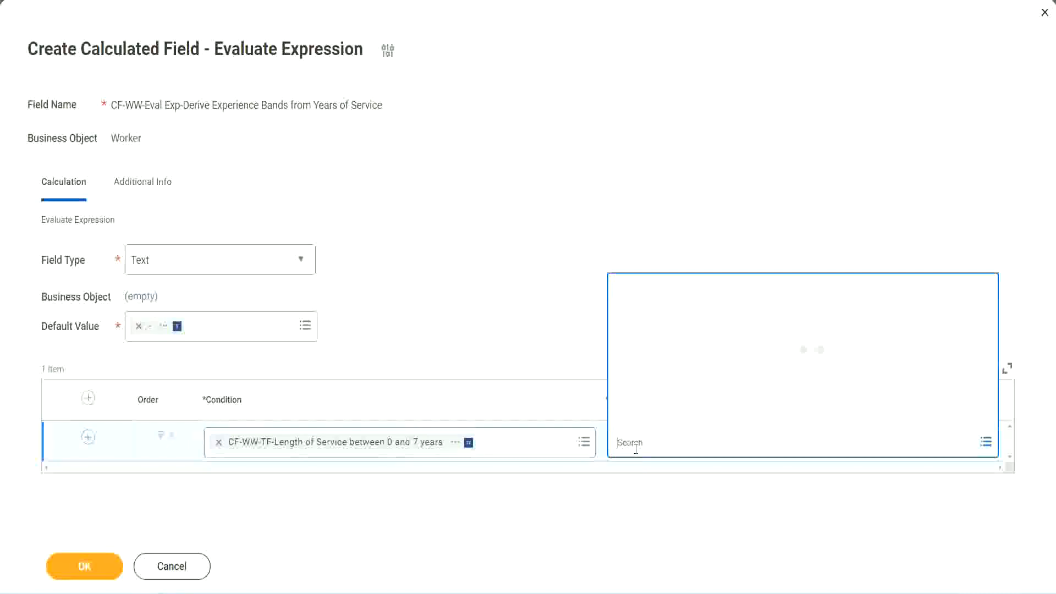
text(Amaterue)
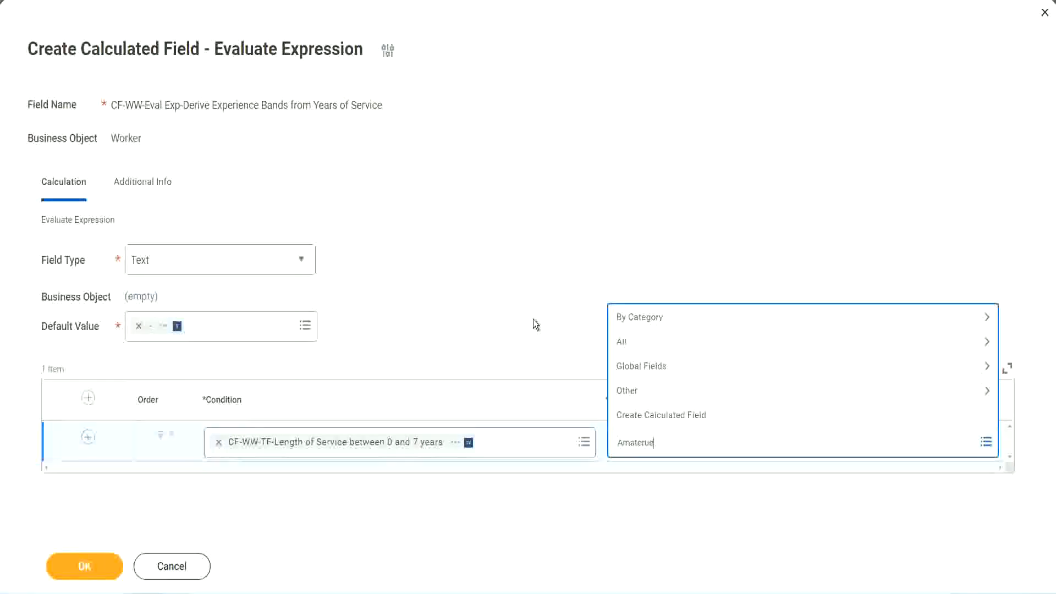
key(Escape)
click(665, 445)
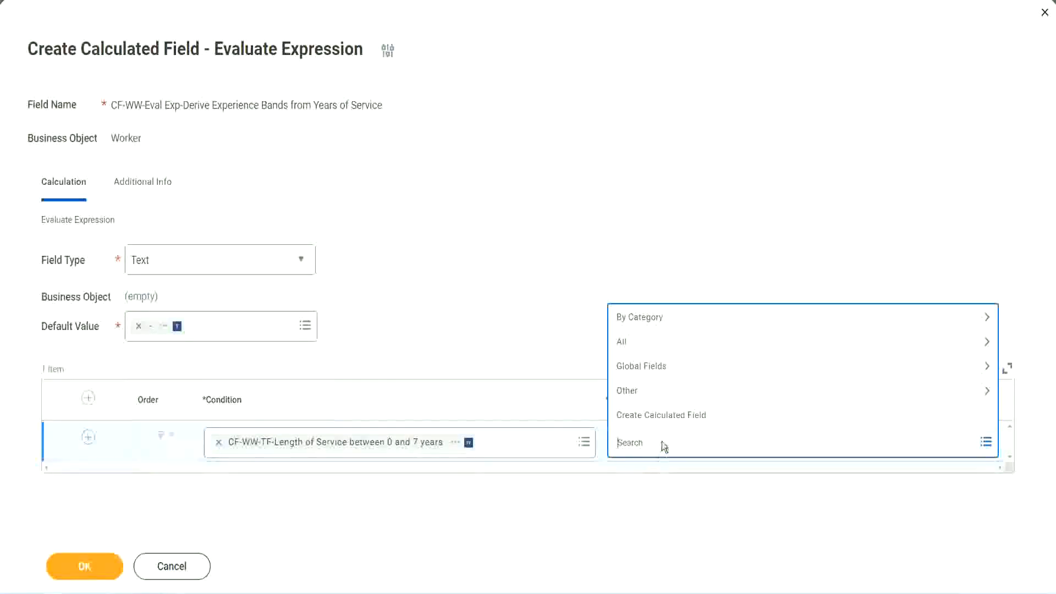
click(532, 320)
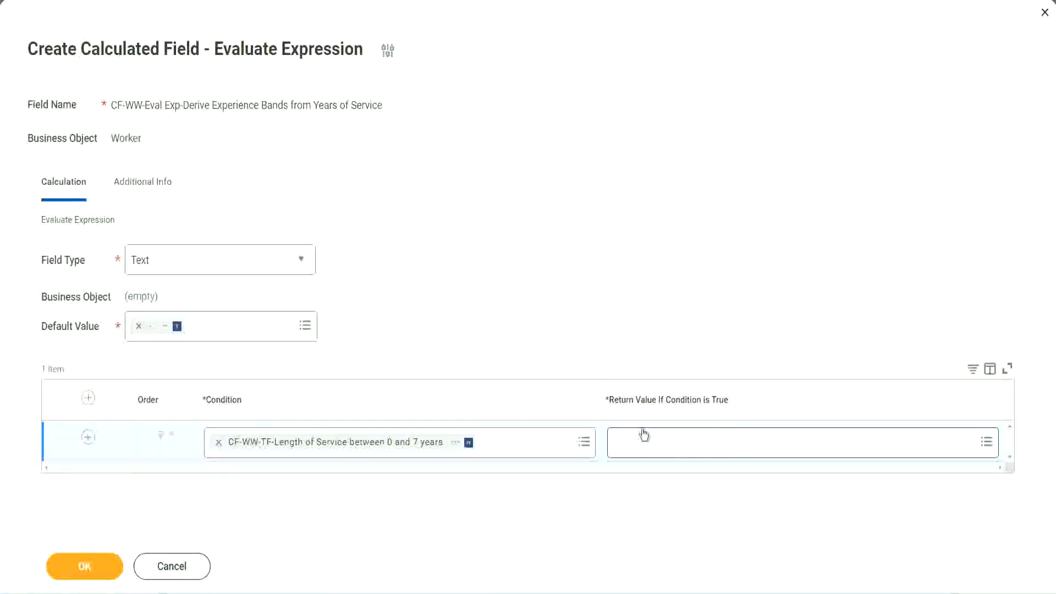
- Start a new calculated field for the first row's return value and name it CF-WW-TC-Amateur
click(684, 442)
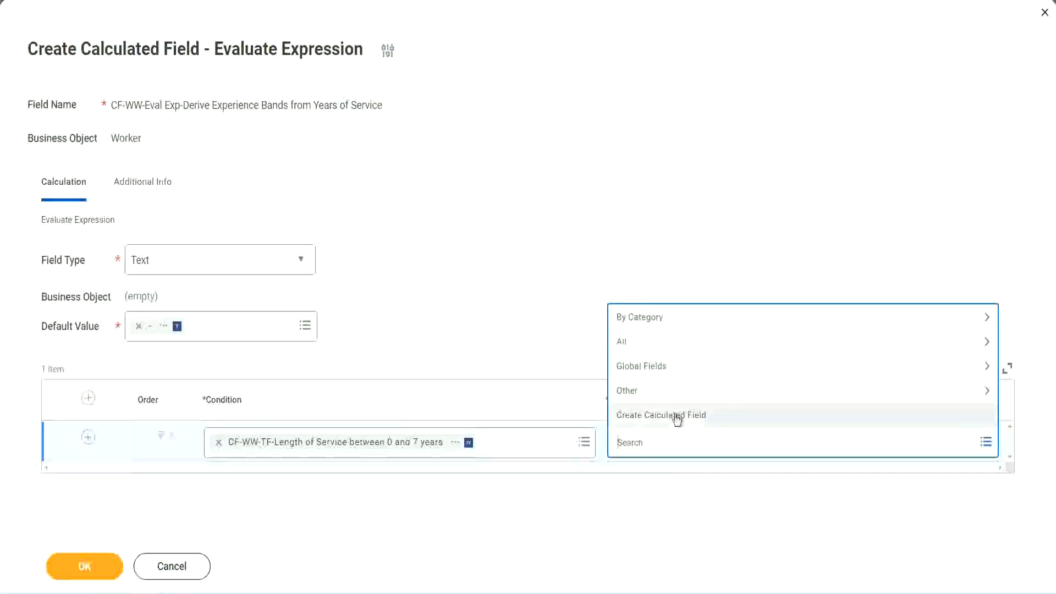
click(677, 416)
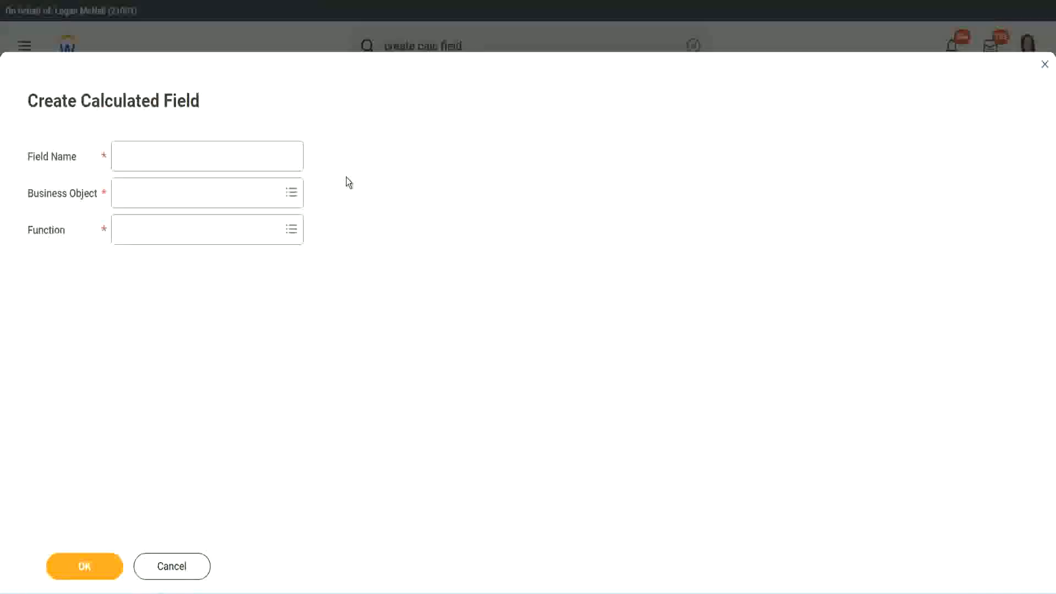
click(130, 157)
text(CF)
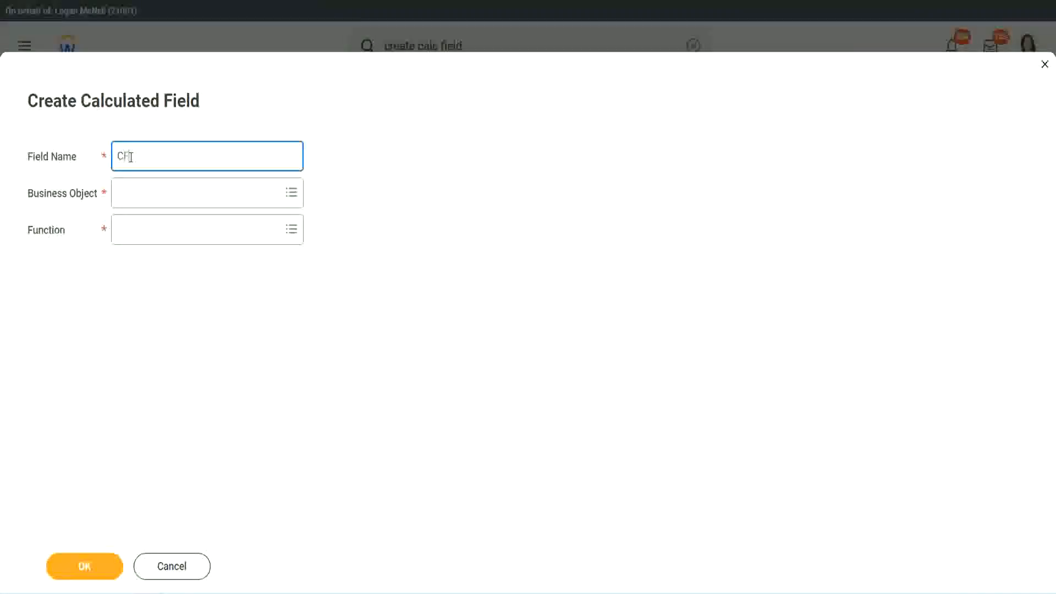
text(_TC)
text(-Am)
text(ateur)
click(132, 156)
text(WW)
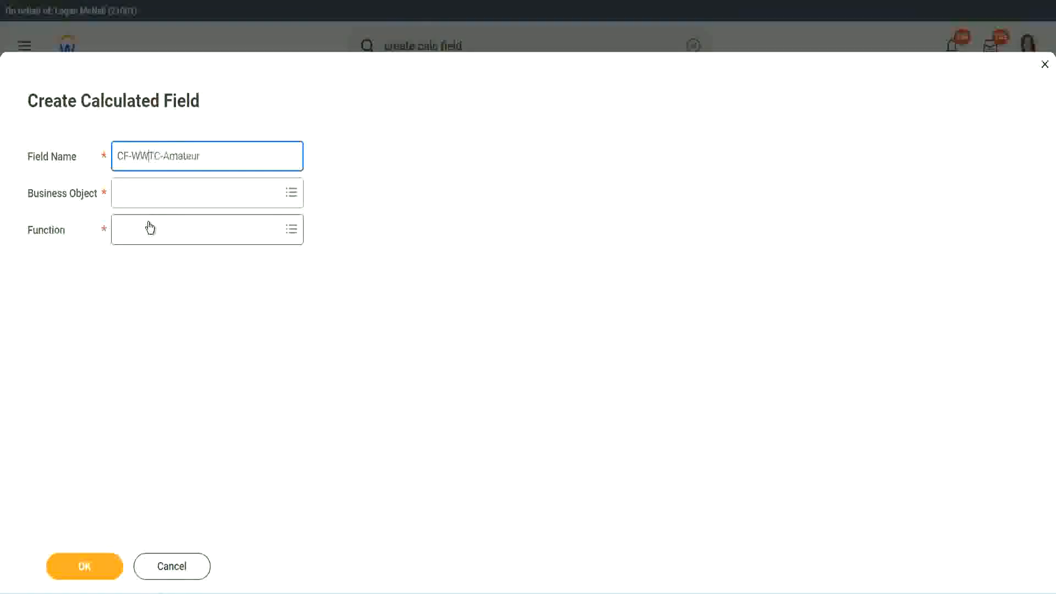
text(-)
- Set the new calculated field's business object to Global
click(149, 194)
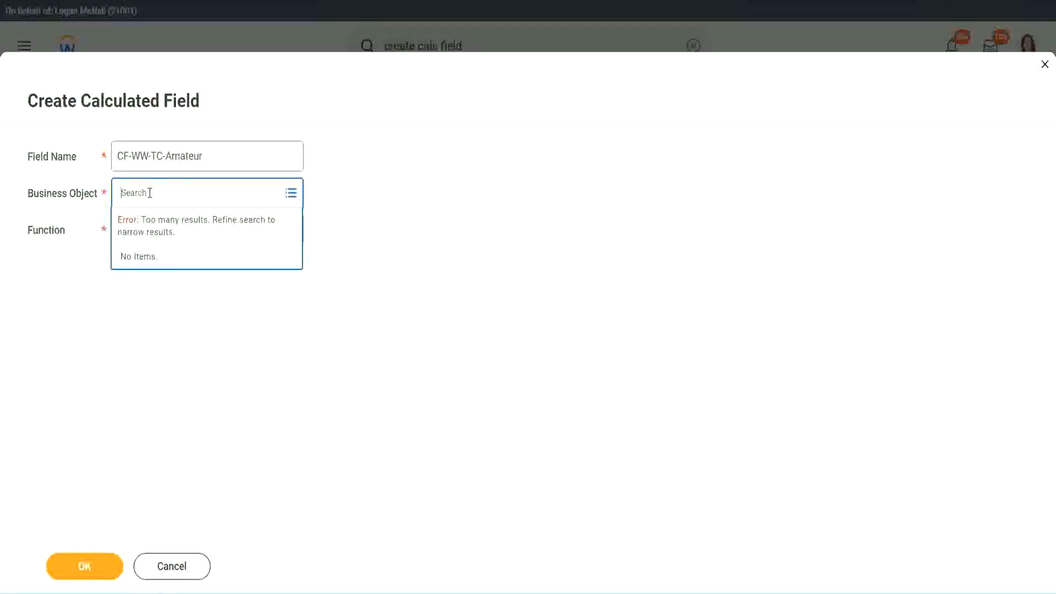
text(worker)
key(BackSpace)
key(BackSpace)
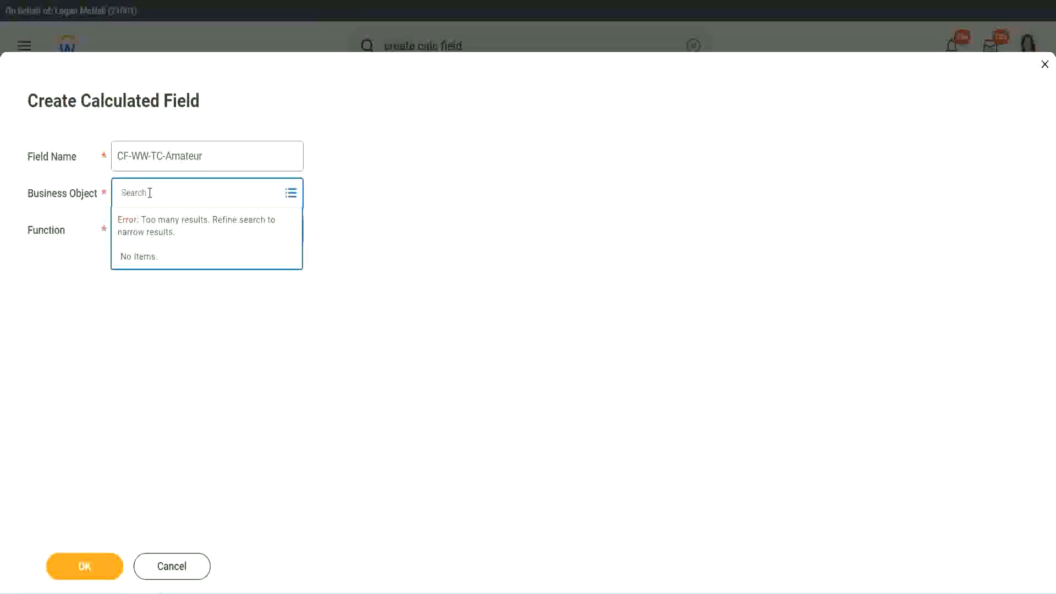
text(global)
key(Return)
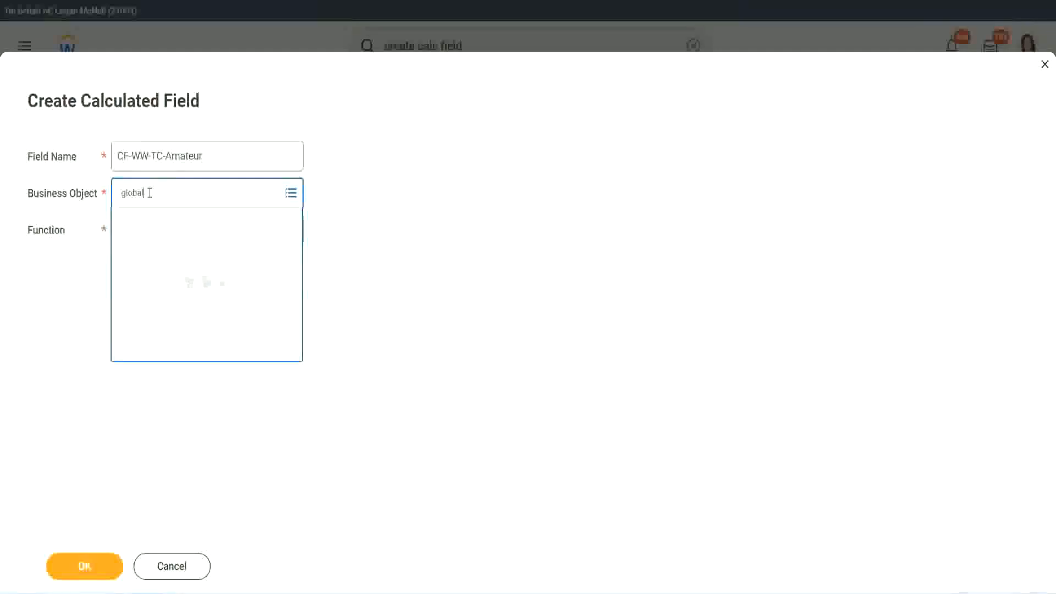
click(164, 258)
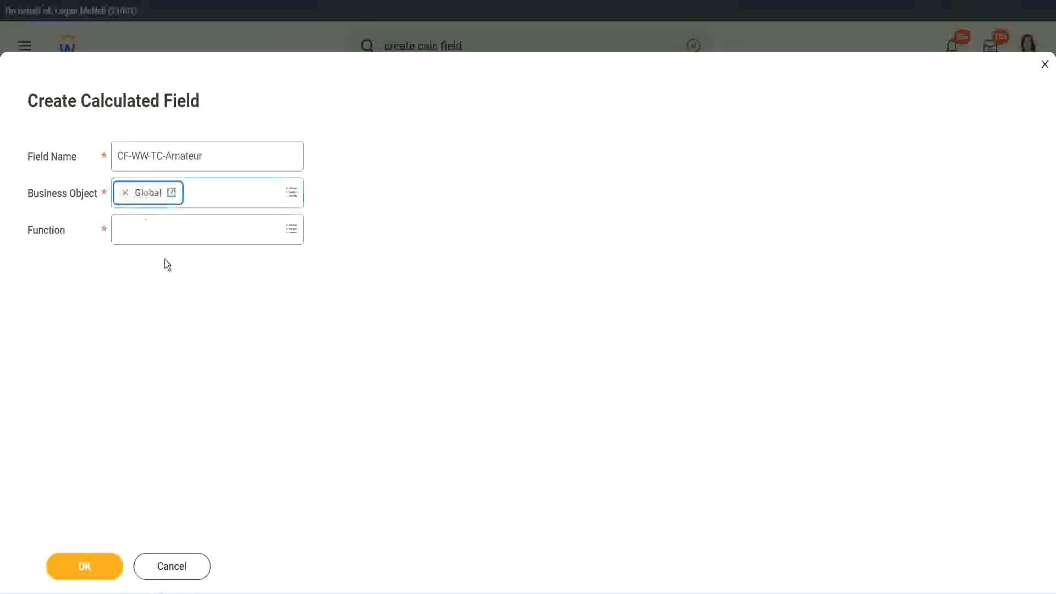
triple_click(209, 156)
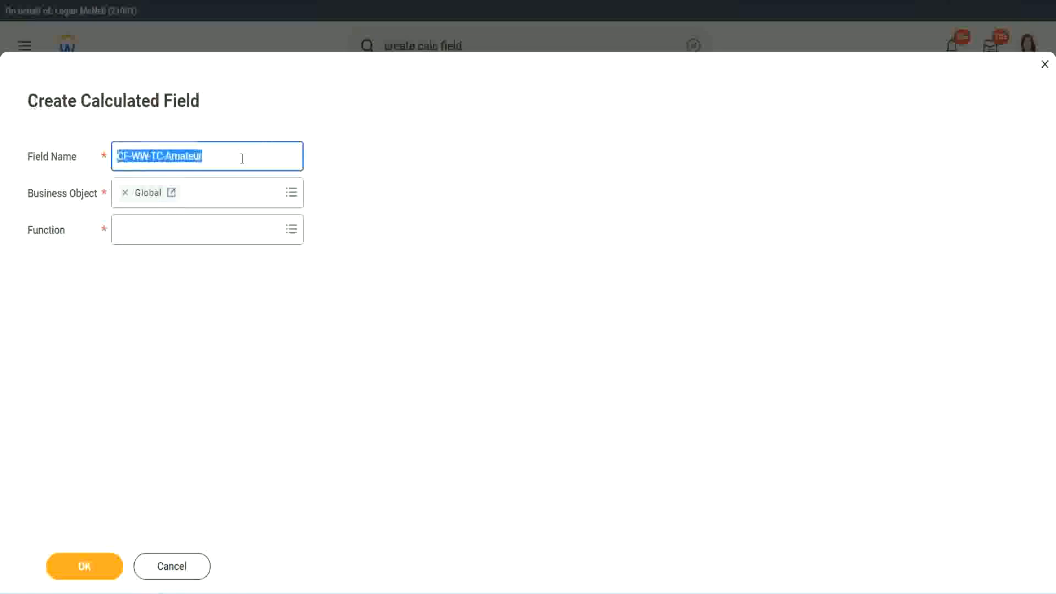
click(229, 157)
double_click(207, 156)
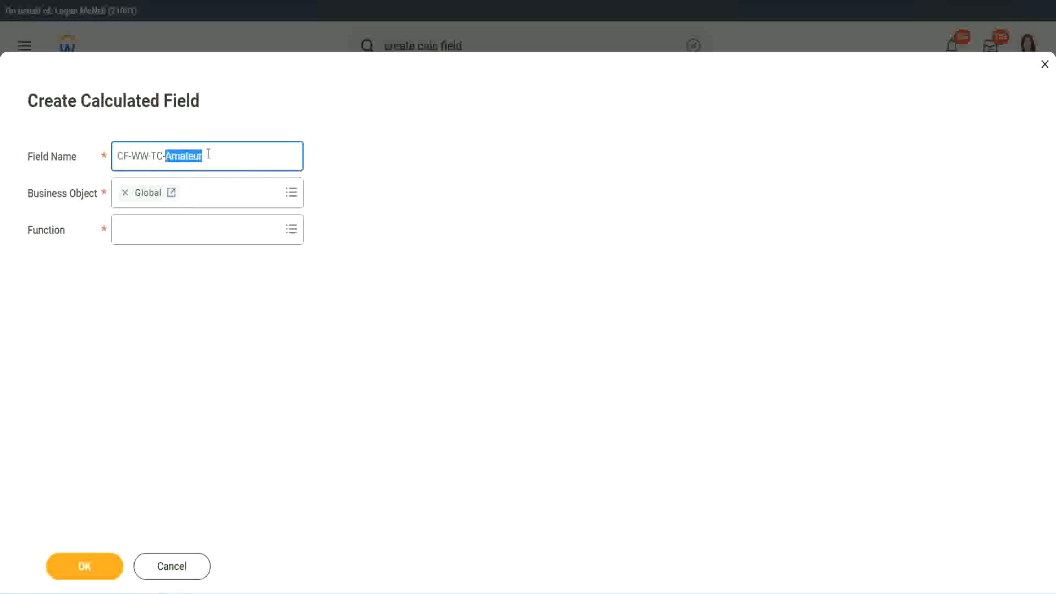
click(219, 154)
double_click(198, 159)
- Choose Text Constant as the new calculated field's function and continue to its calculation details
click(147, 229)
text(text cons)
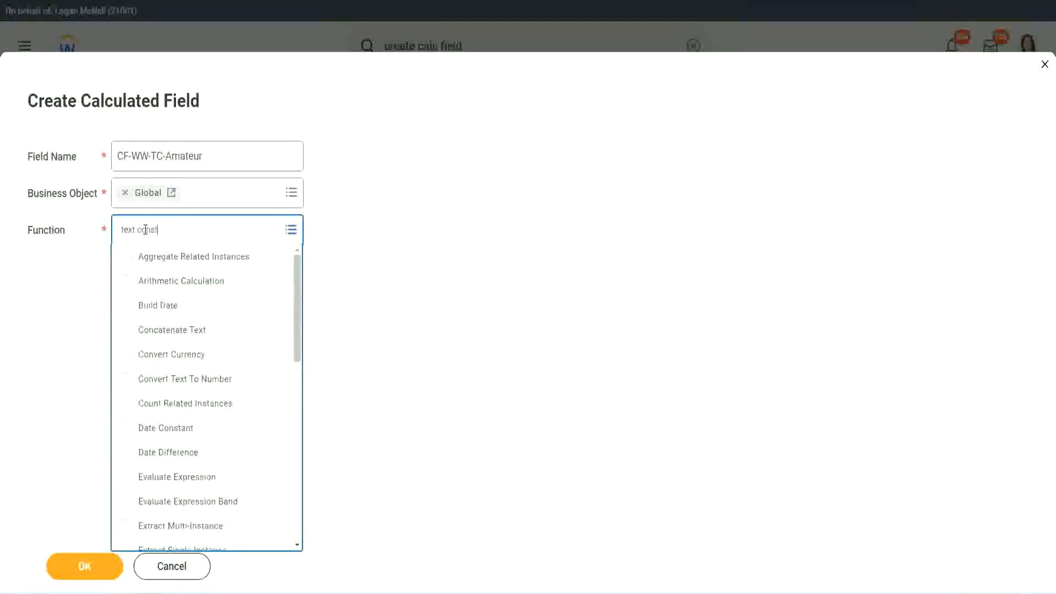
text(t)
key(Return)
click(87, 572)
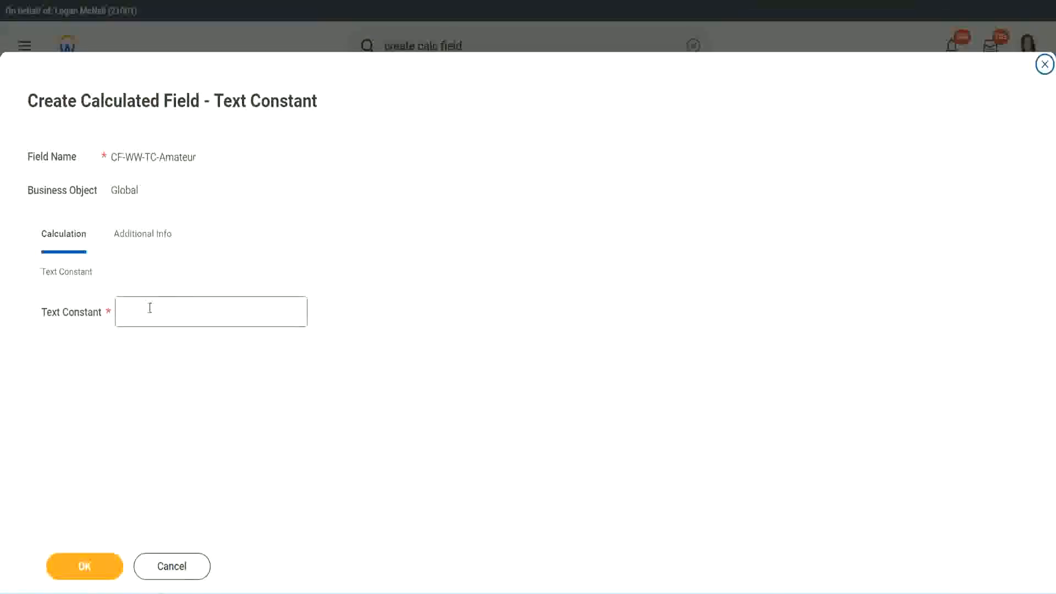
- Set the text constant to "Amateur" and save the field as the first row's return value
click(175, 311)
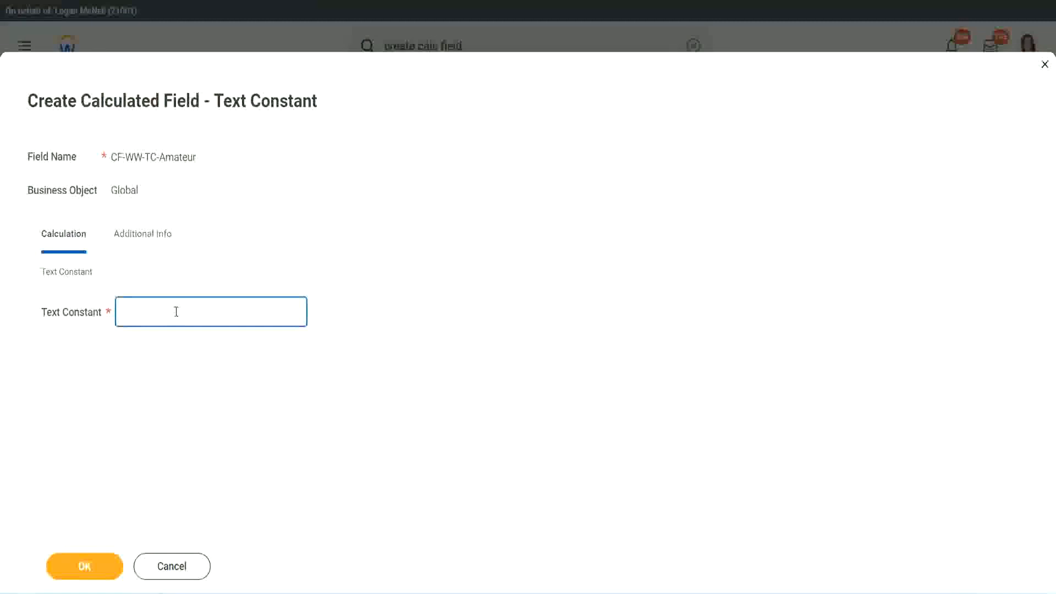
text(Amateur)
click(81, 568)
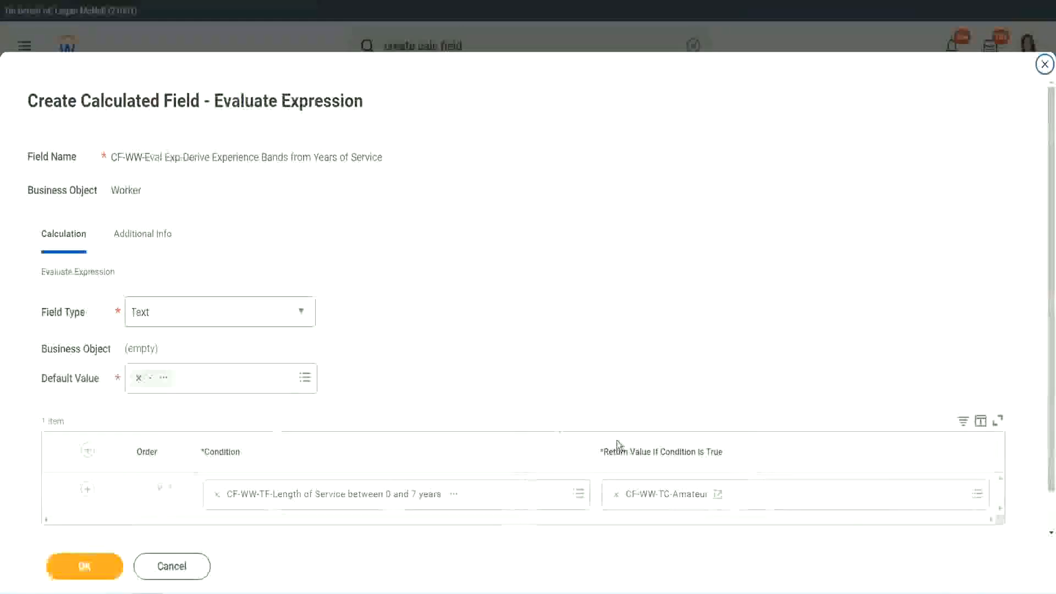
right_click(658, 499)
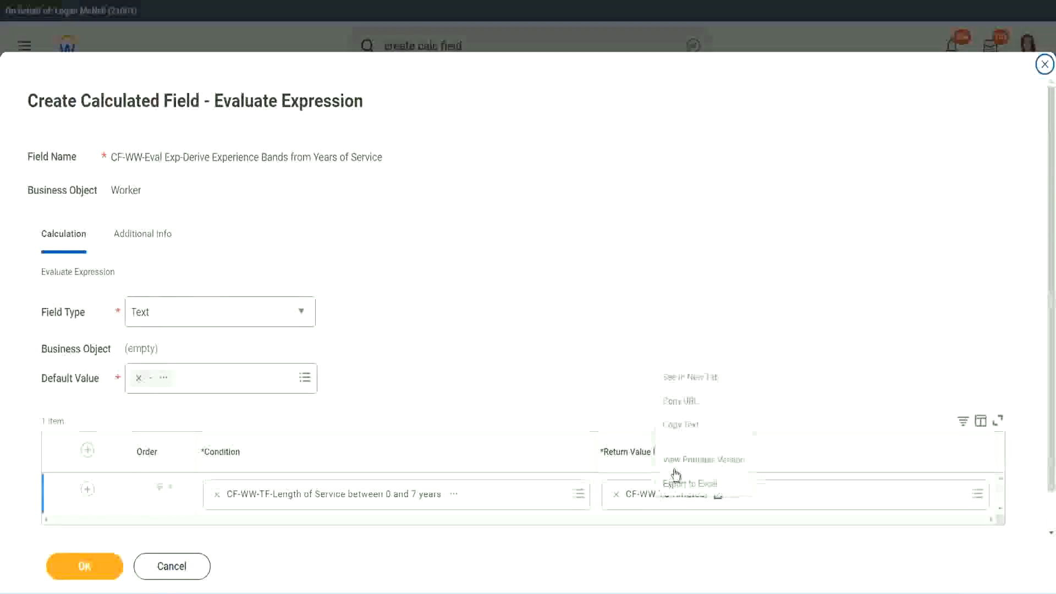
click(609, 452)
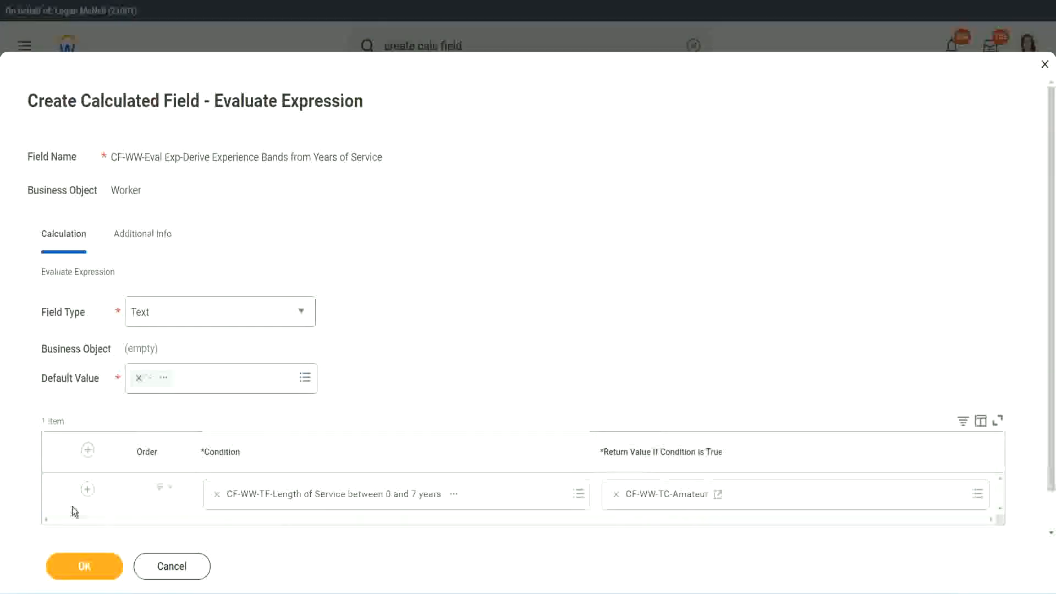
- Add three more empty rows to the condition table
click(87, 492)
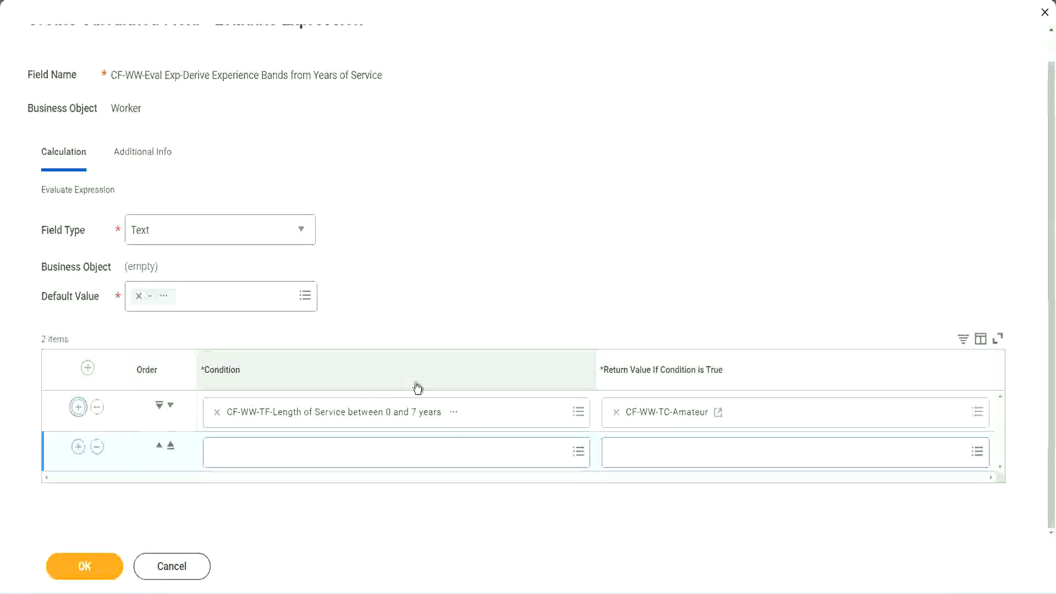
click(78, 452)
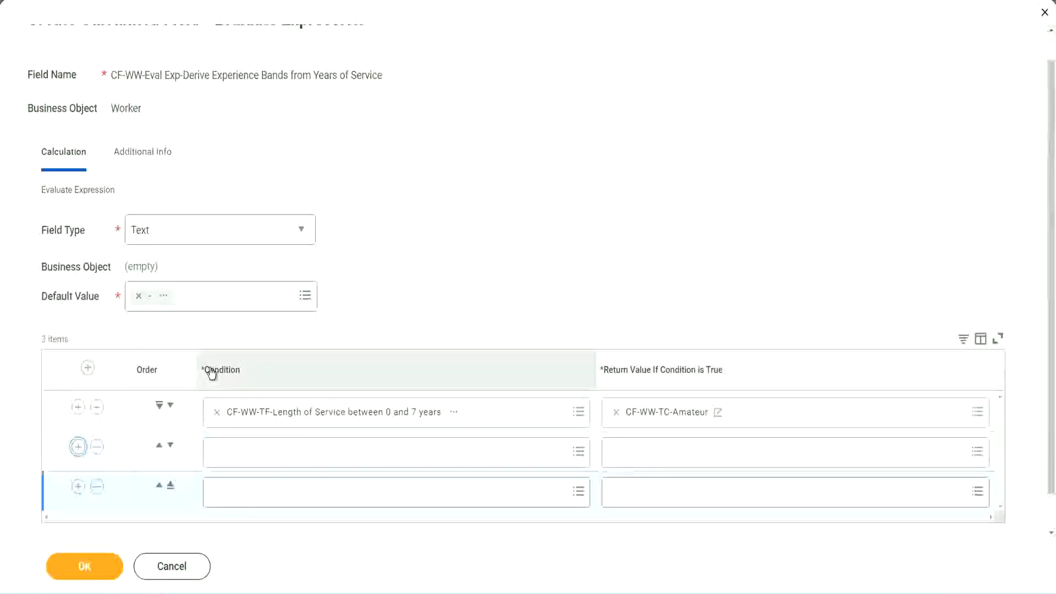
click(78, 452)
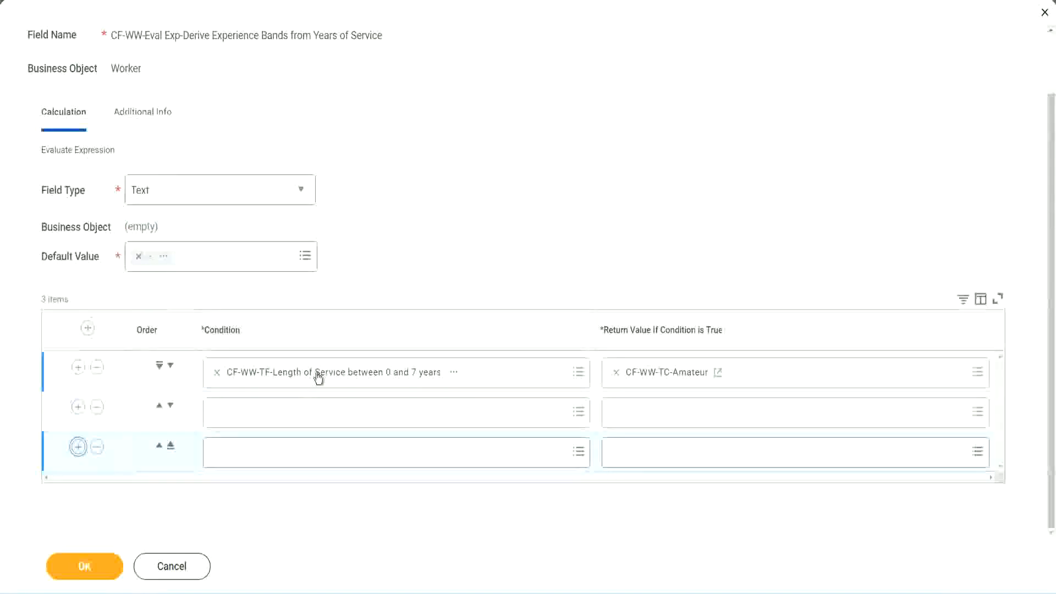
- Set the second row's condition to CF-WW-TF-Length of Service between 8 and 15 years
click(260, 418)
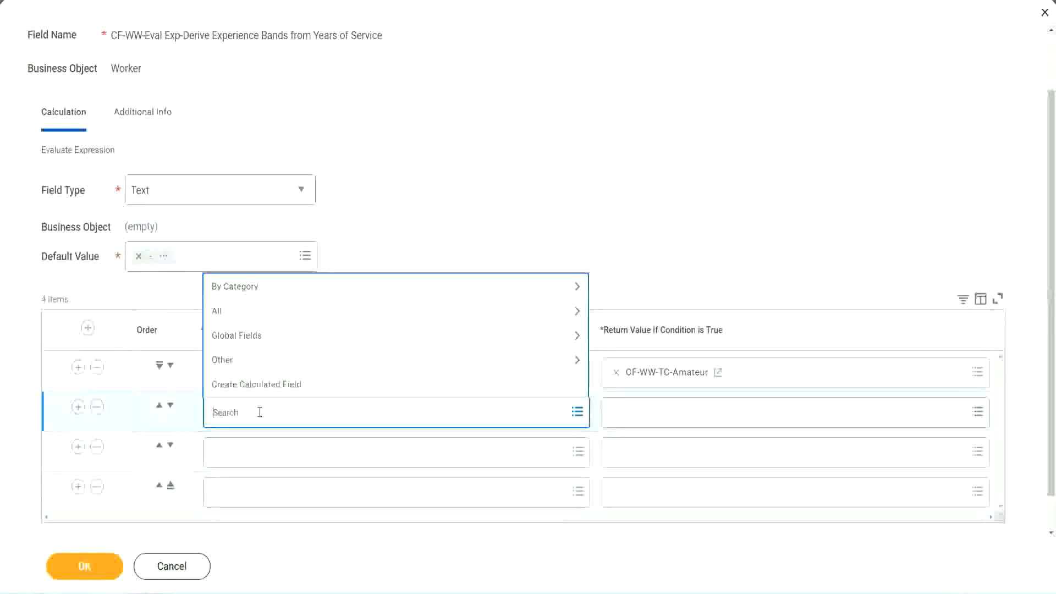
text(cf-ww)
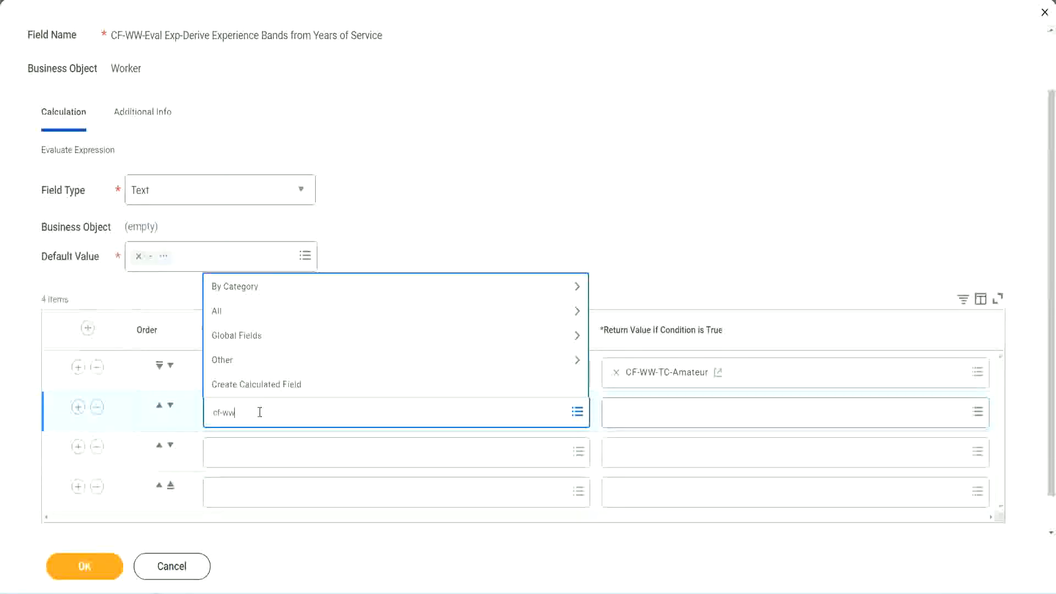
text(-tf)
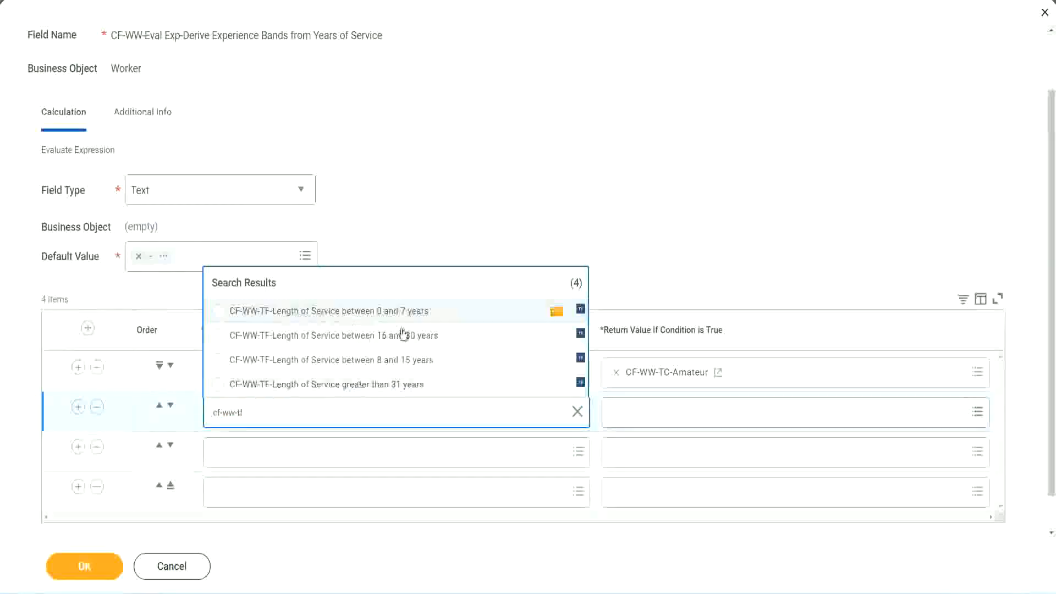
click(404, 363)
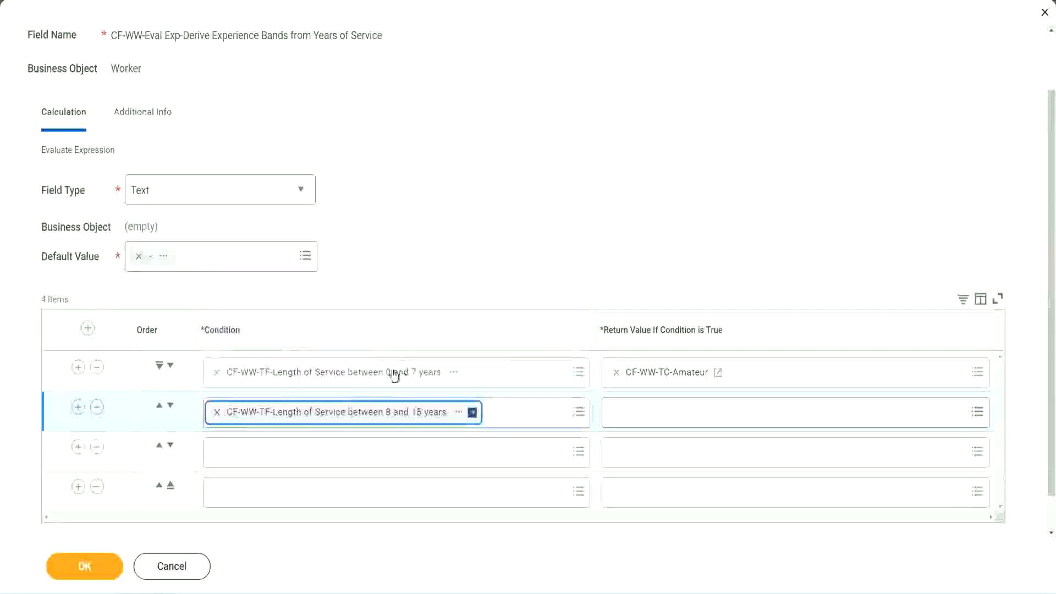
- Set the third row's condition to CF-WW-TF-Length of Service between 16 and 30 years
click(266, 452)
text(cf)
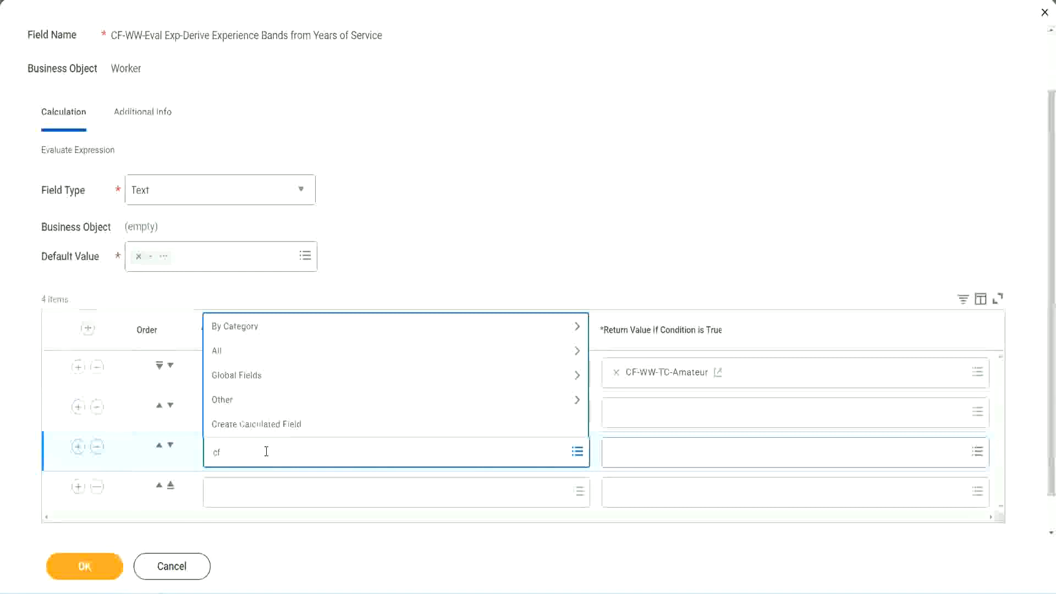
text(-ww-tf)
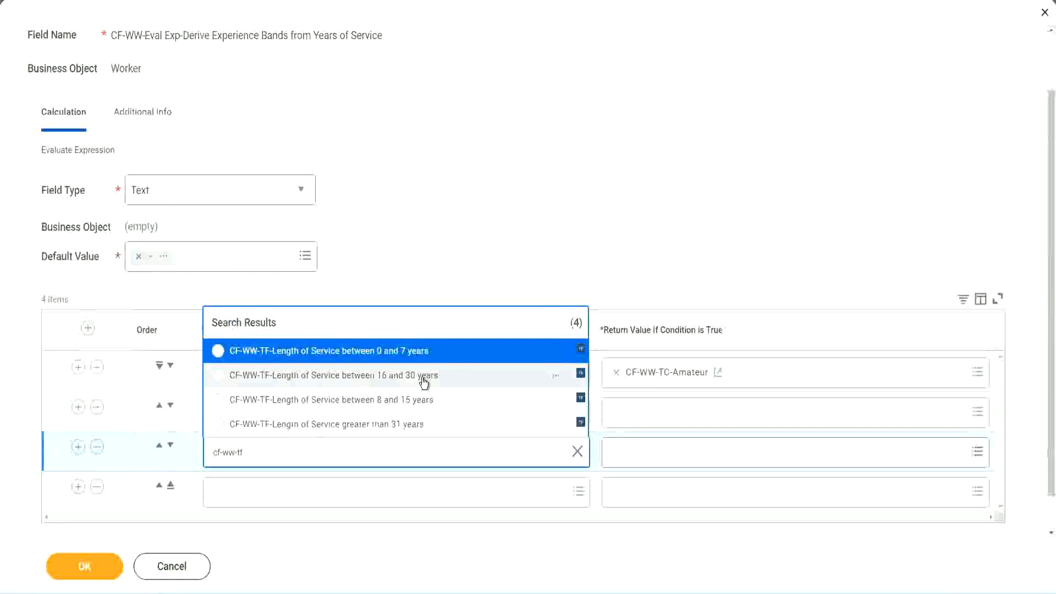
click(424, 380)
- Set the fourth row's condition to CF-WW-TF-Length of Service greater than 31 years
click(249, 494)
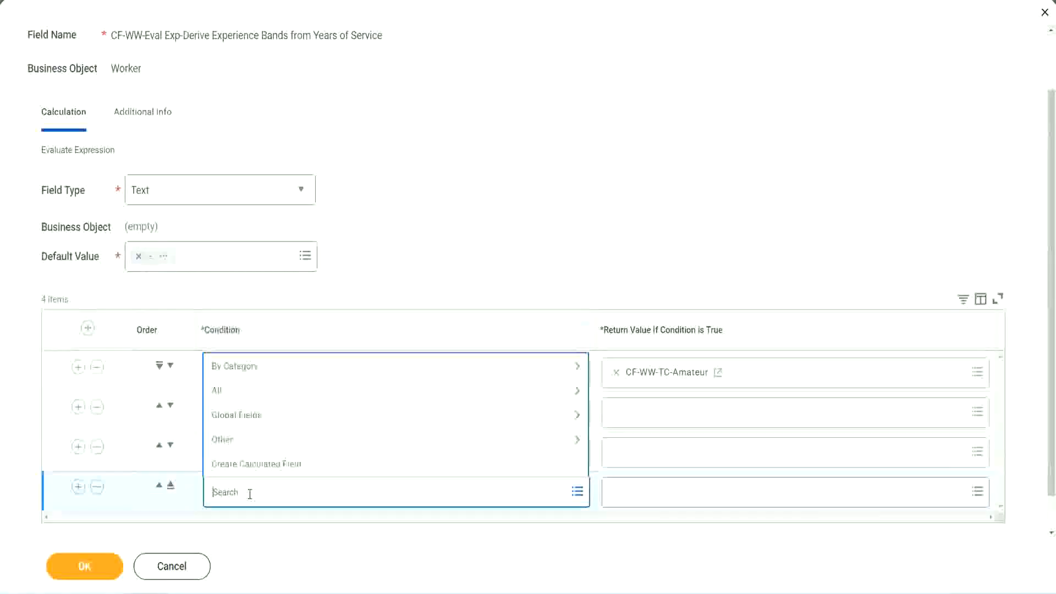
text(cf-ww)
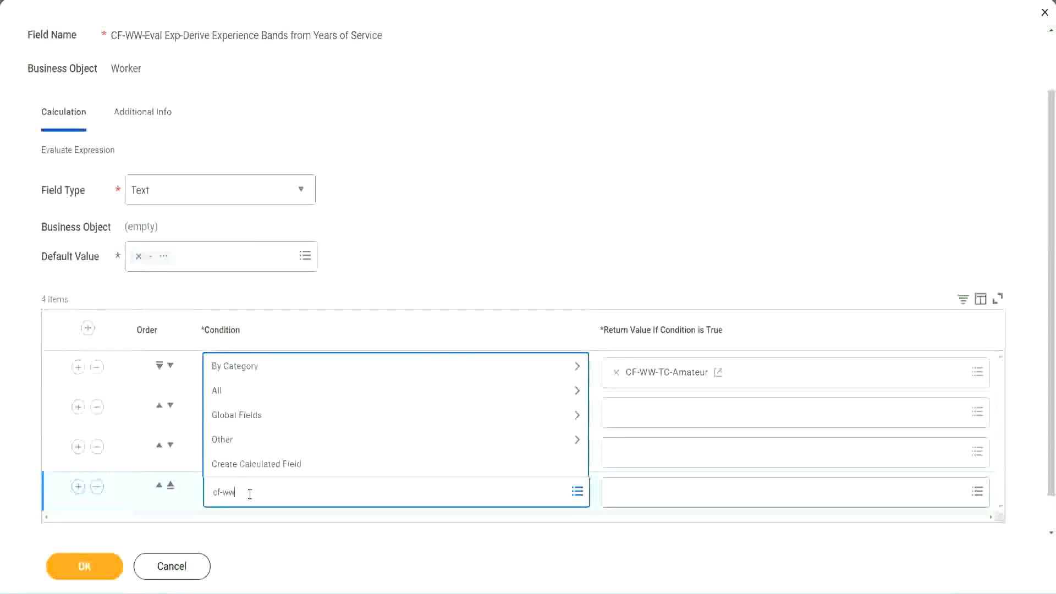
text( tf 31)
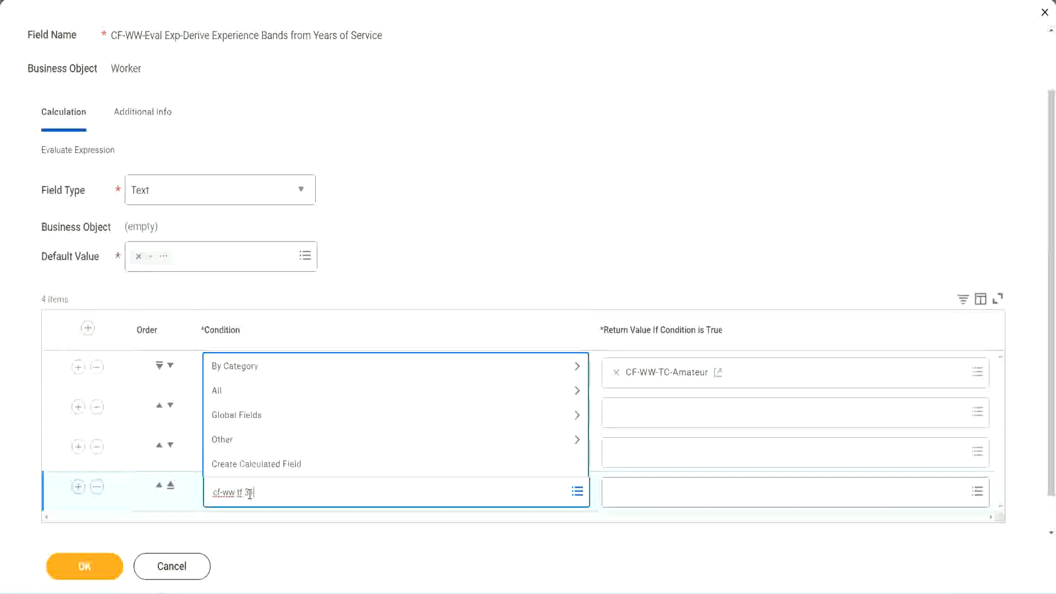
key(Return)
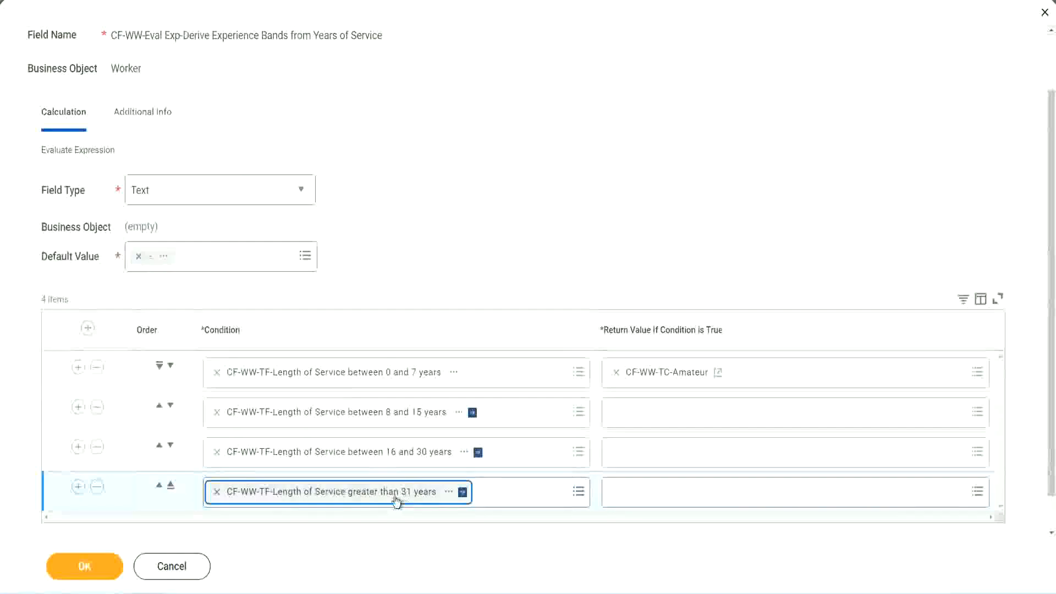
click(476, 232)
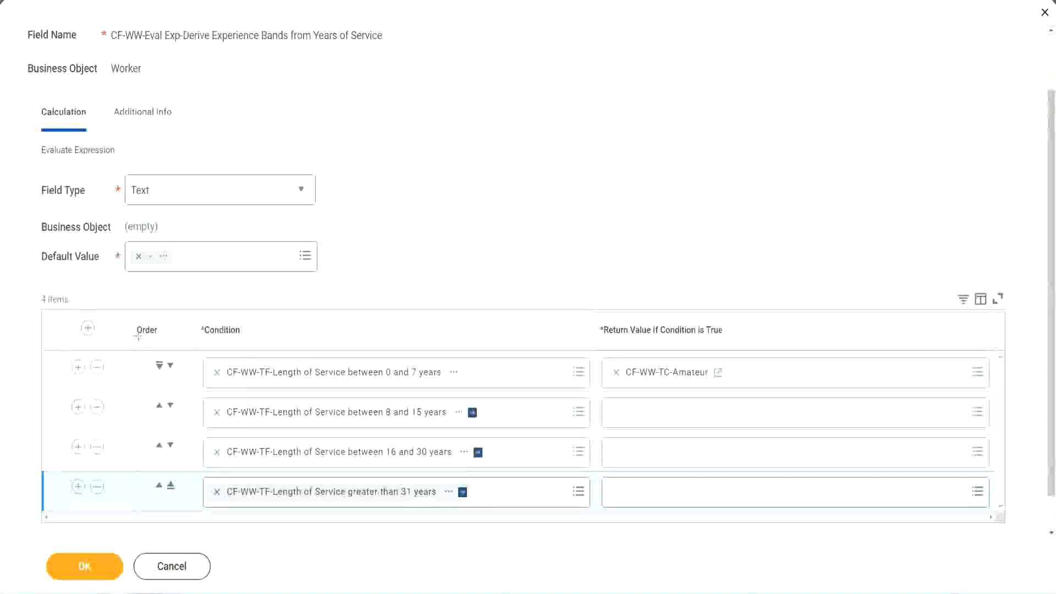
- Move the 8 to 15 years condition up to first place, and return it to second place
drag(118, 321, 117, 435)
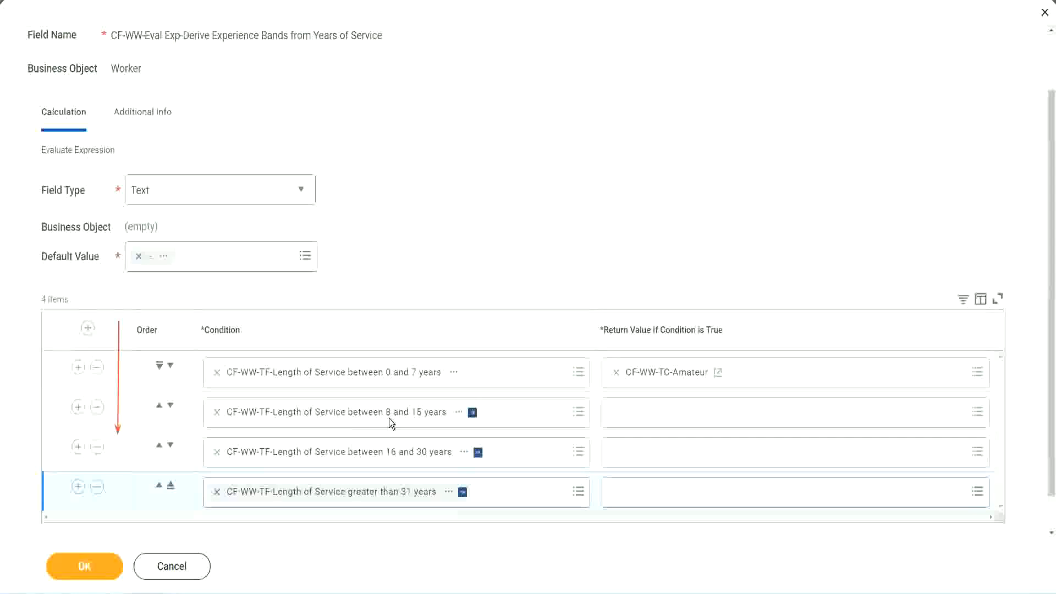
click(160, 406)
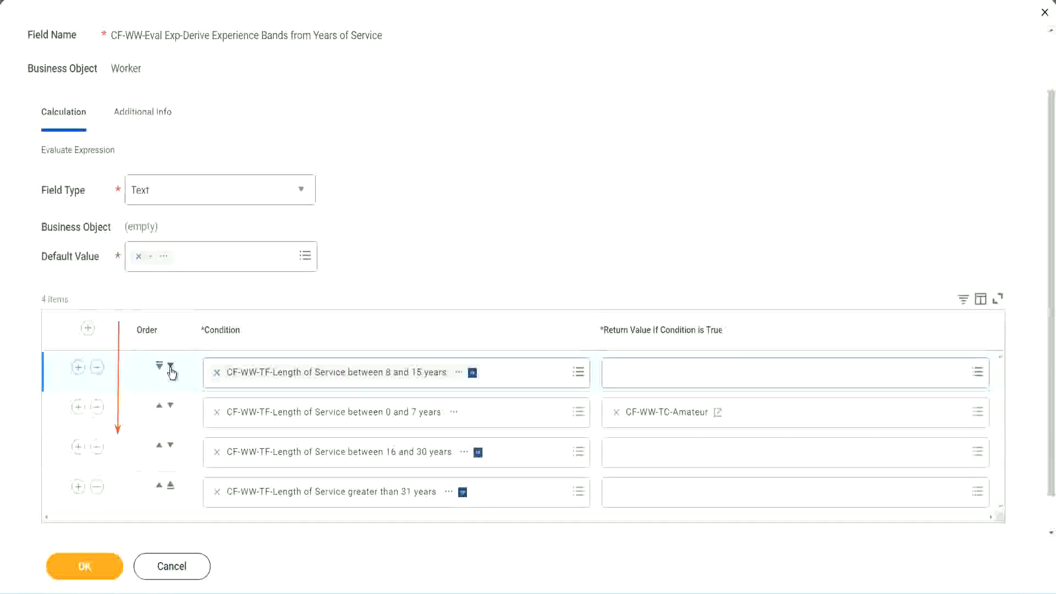
click(171, 365)
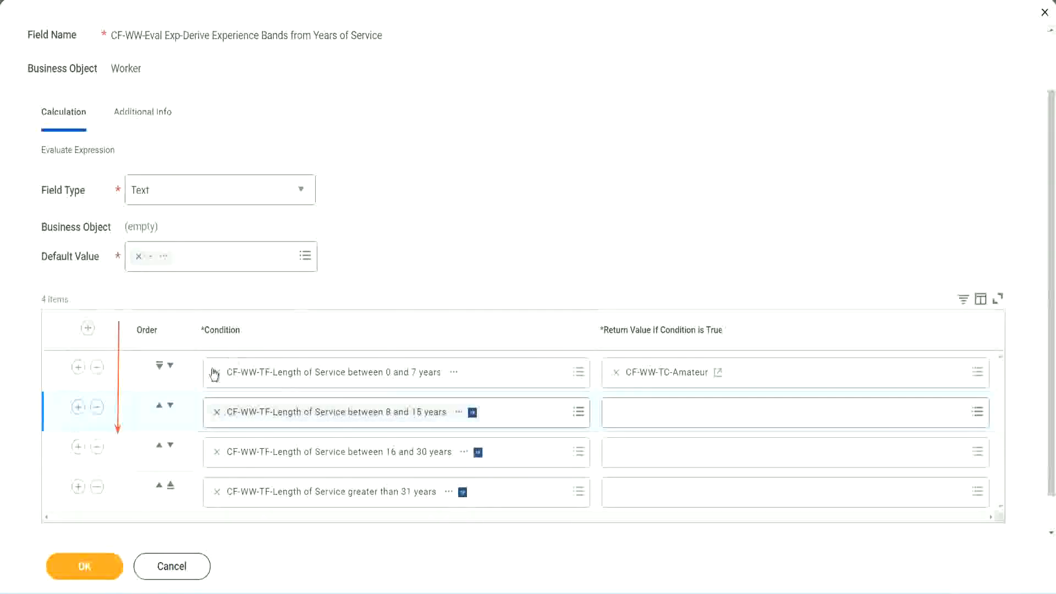
- Copy the name of the CF-WW-TC-Amateur return value while the 8 to 15 years row is moved up, and restore that row to second place
click(159, 407)
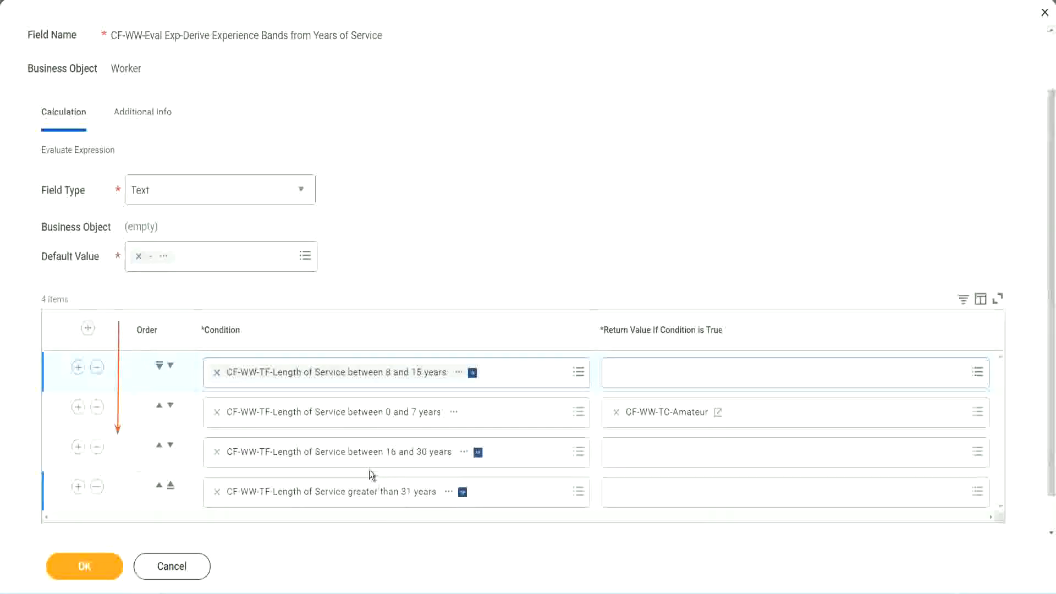
right_click(668, 420)
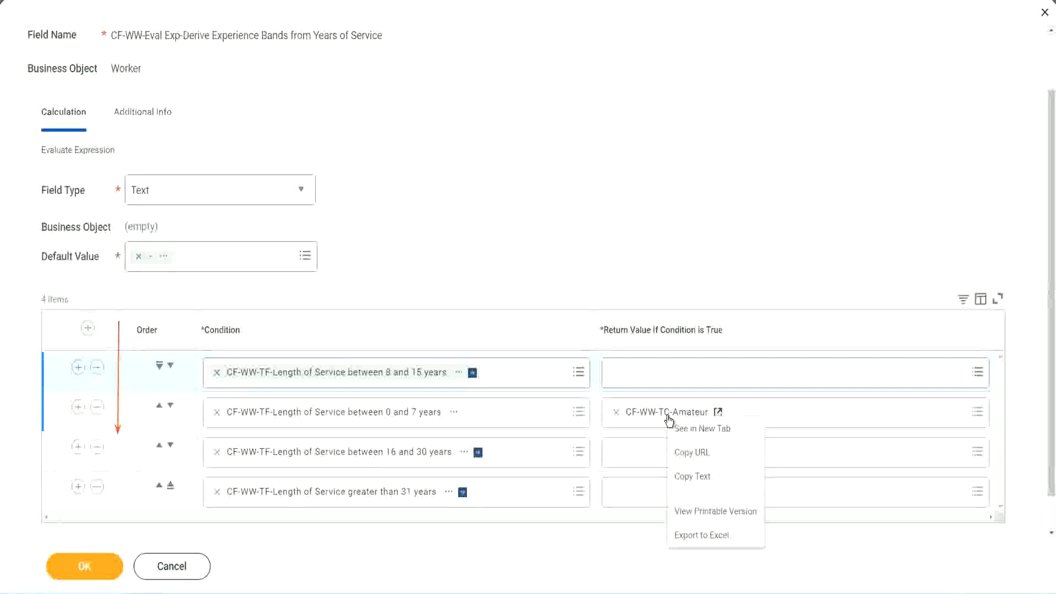
click(694, 477)
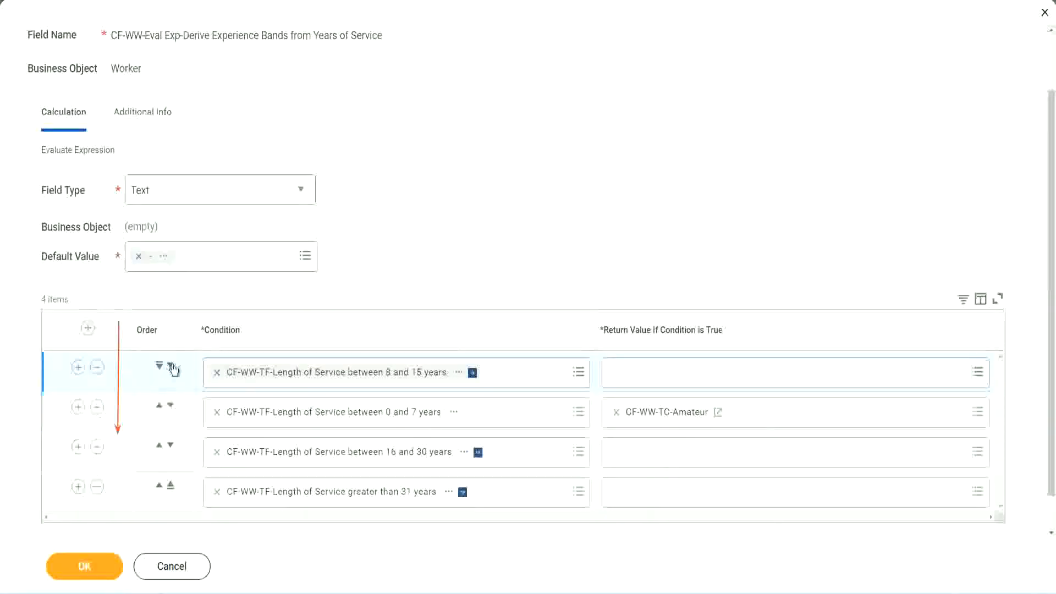
click(171, 365)
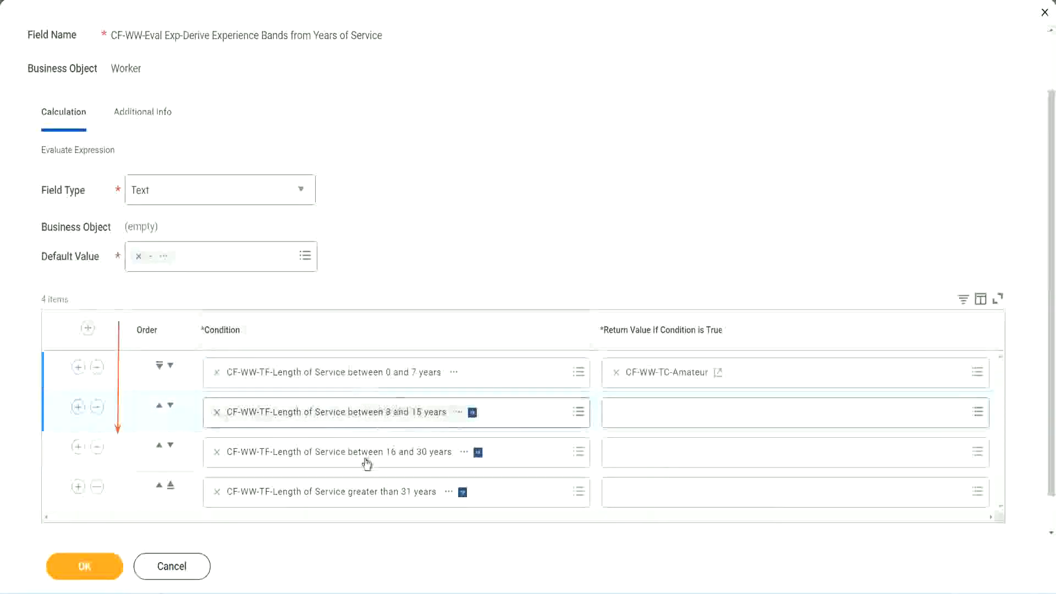
- Start a new calculated field for the second row's return value, named CF-WW-TC-Experienced, with business object Global and function Text Constant
click(614, 411)
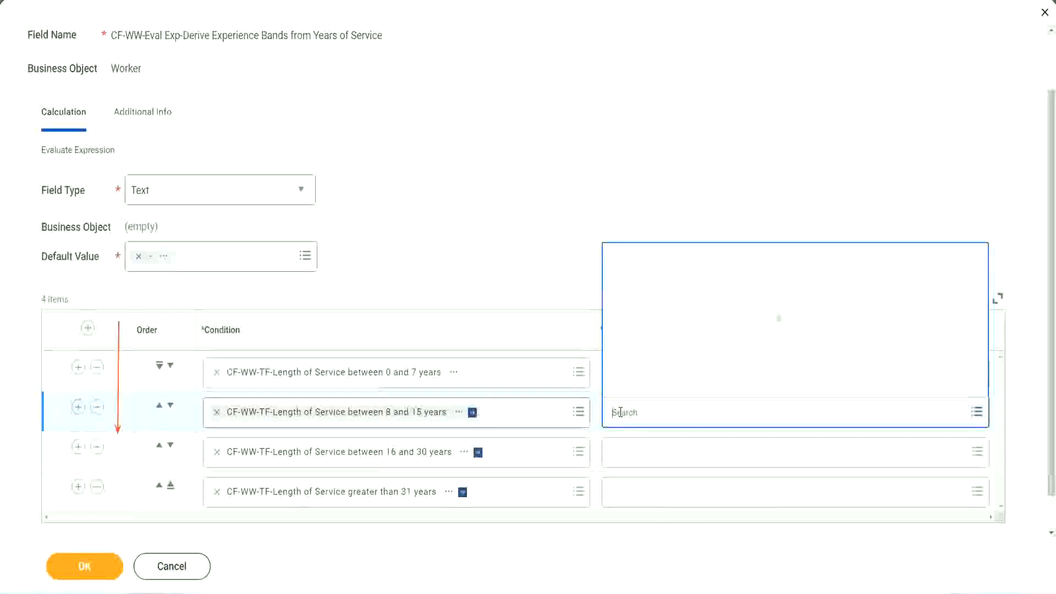
click(654, 386)
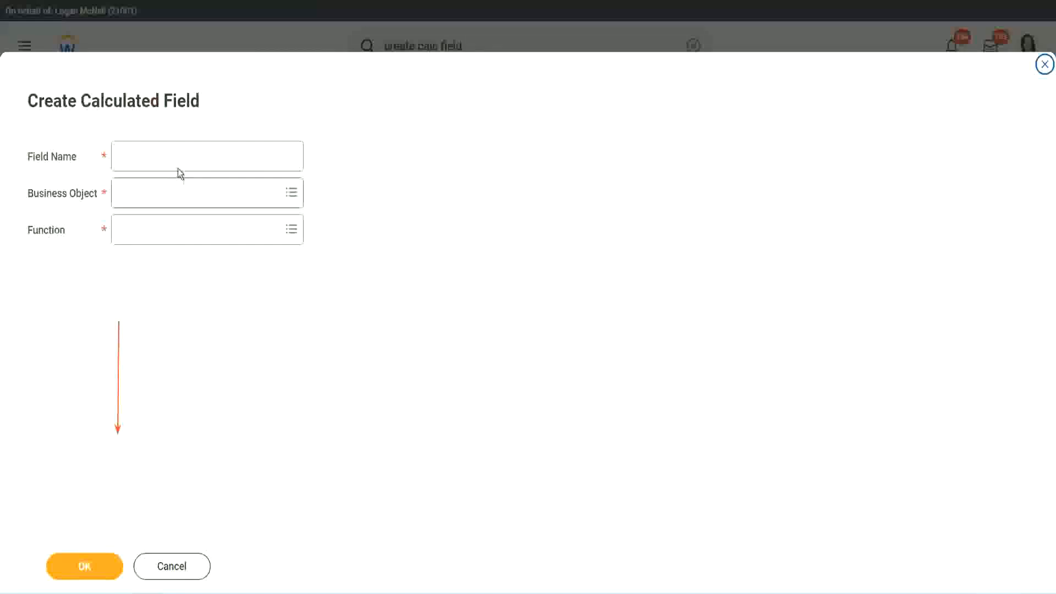
click(169, 156)
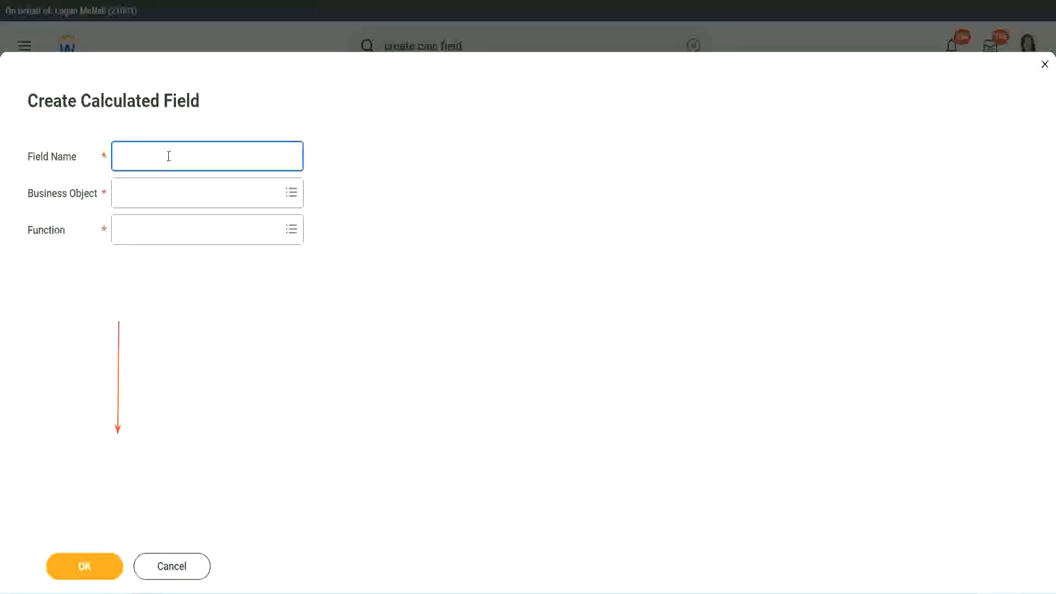
key(ctrl+v)
double_click(172, 157)
text(Ex)
text(per)
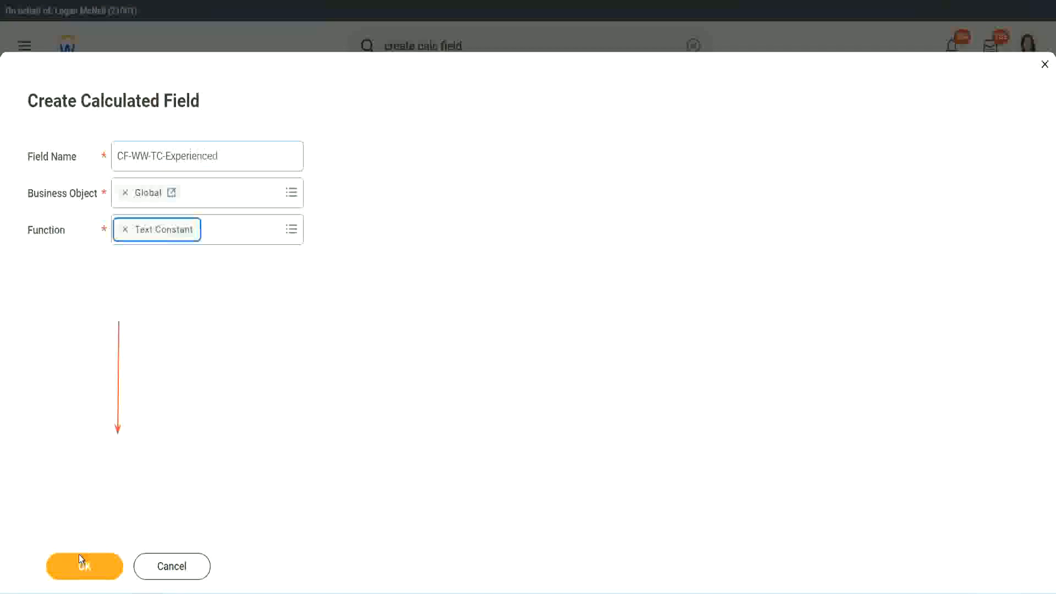
- Enter the Experienced band's text constant and save CF-WW-TC-Experienced as the second row's return value
click(83, 563)
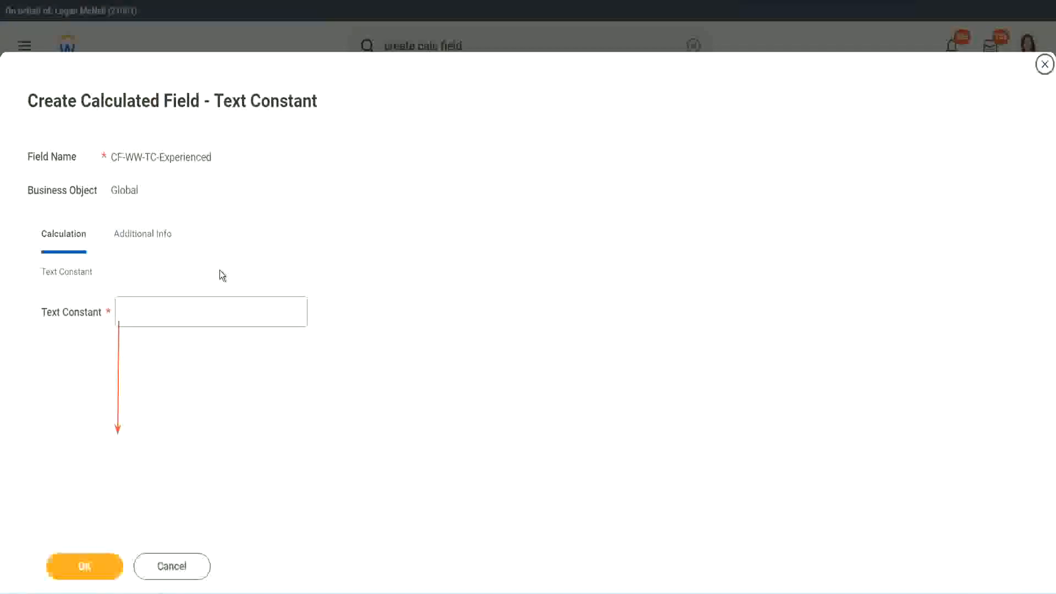
click(161, 312)
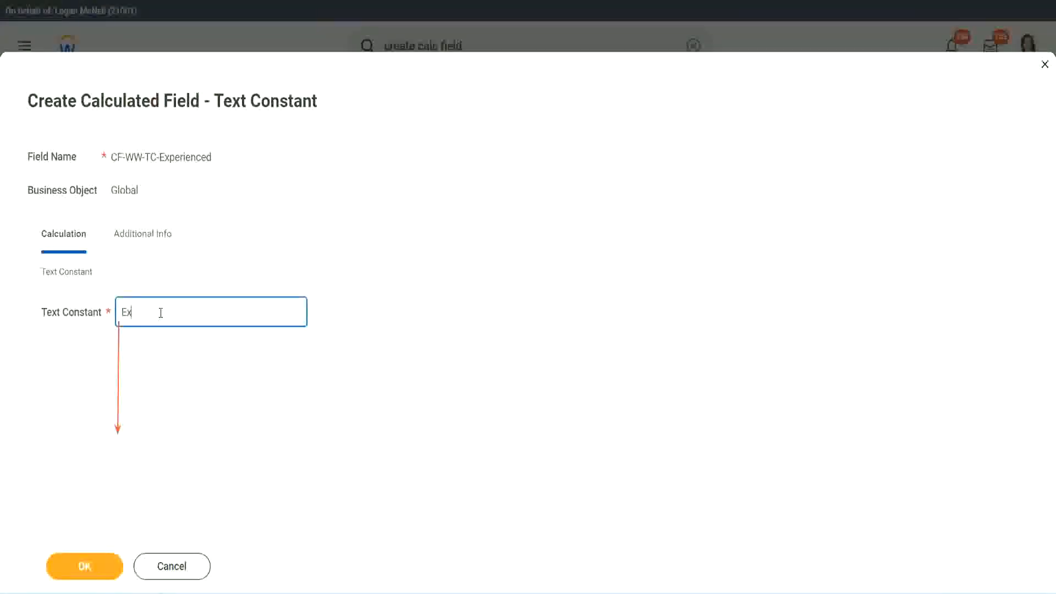
click(86, 567)
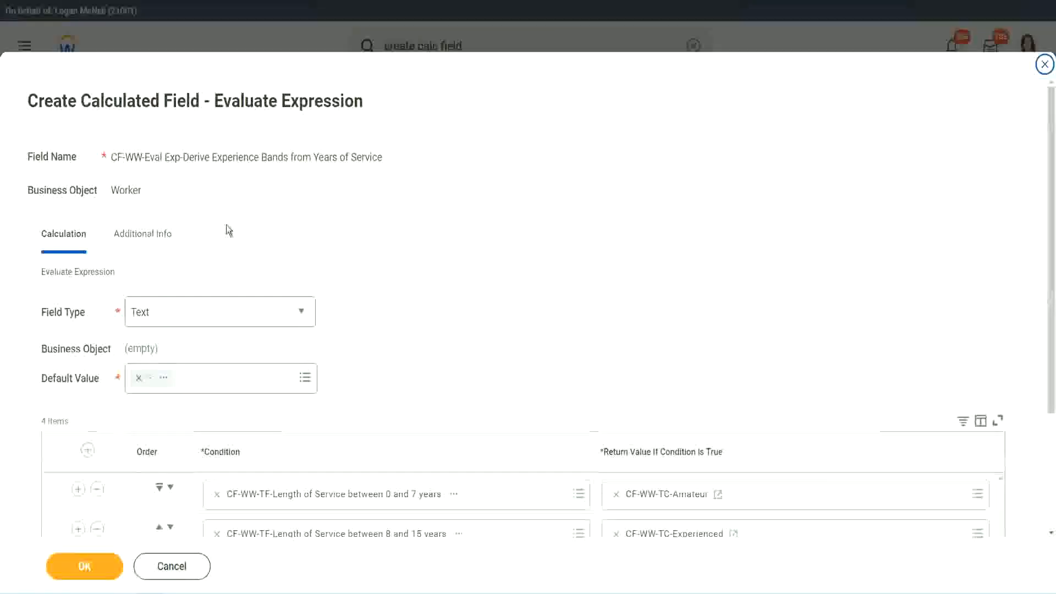
- Start a new calculated field for the third row's return value, named CF-WW-TC-Senior, on the Global business object
scroll(488, 287, down, 3)
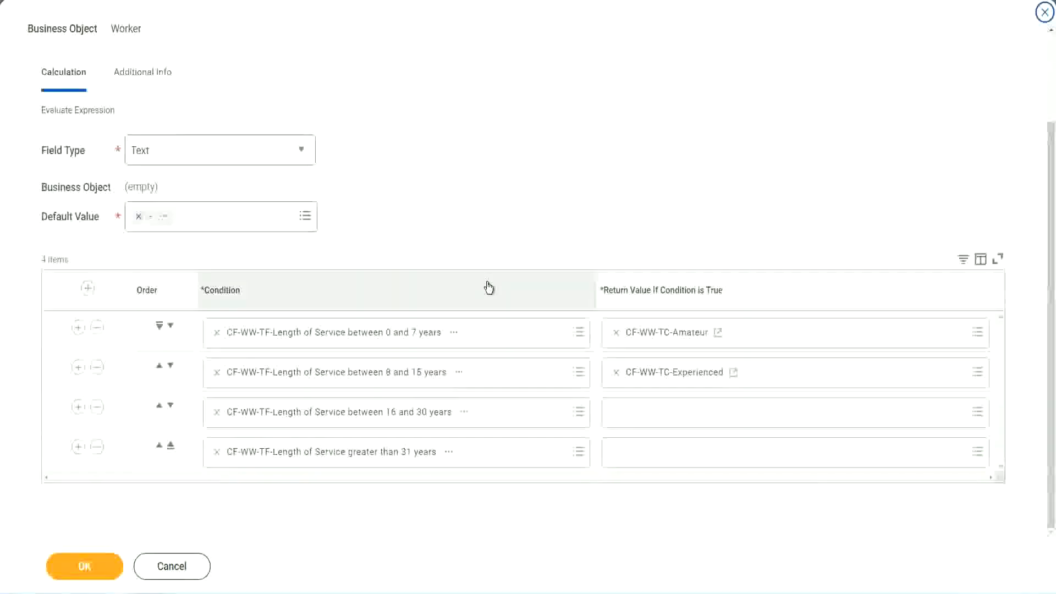
click(658, 418)
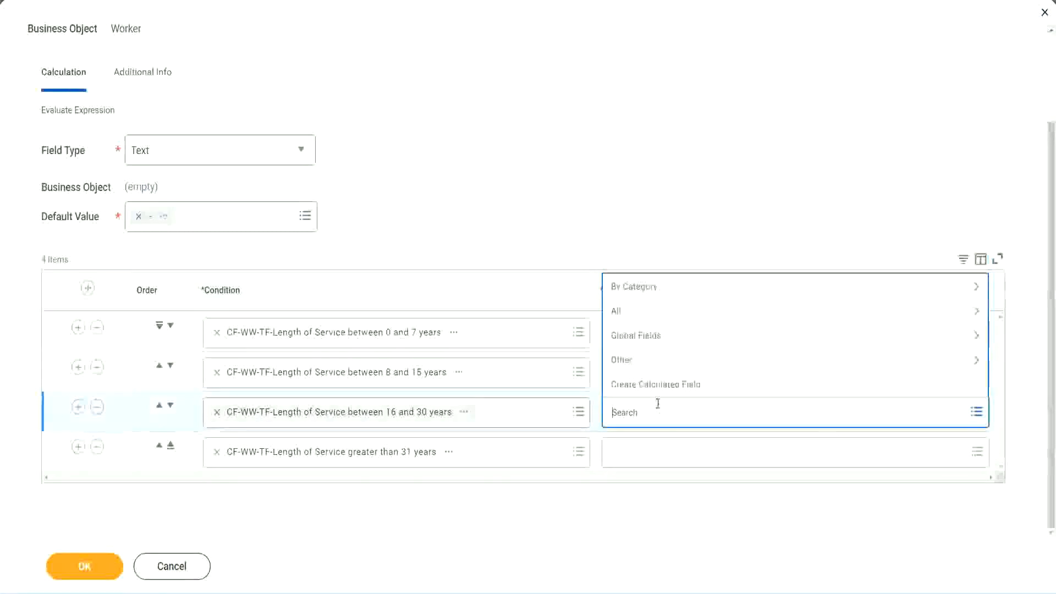
click(433, 299)
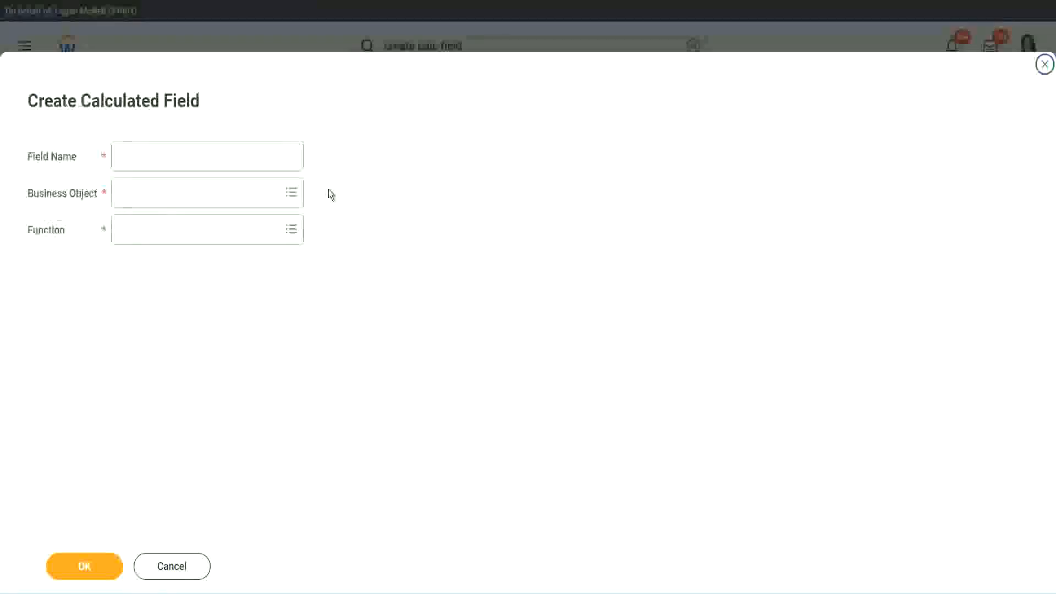
click(227, 157)
text(CF-WW-TC-Amateur)
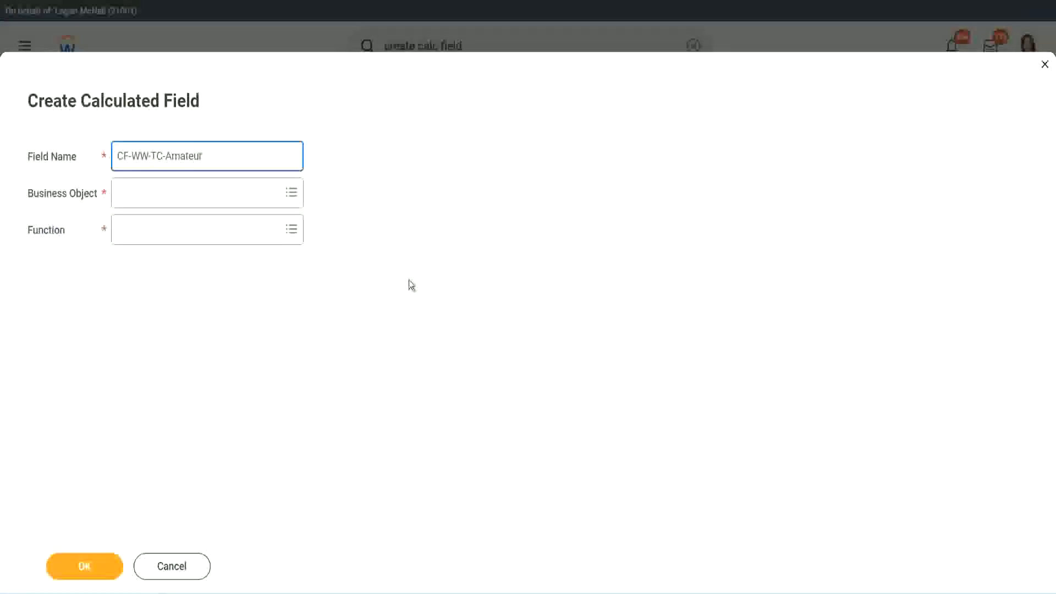
click(121, 193)
text(global)
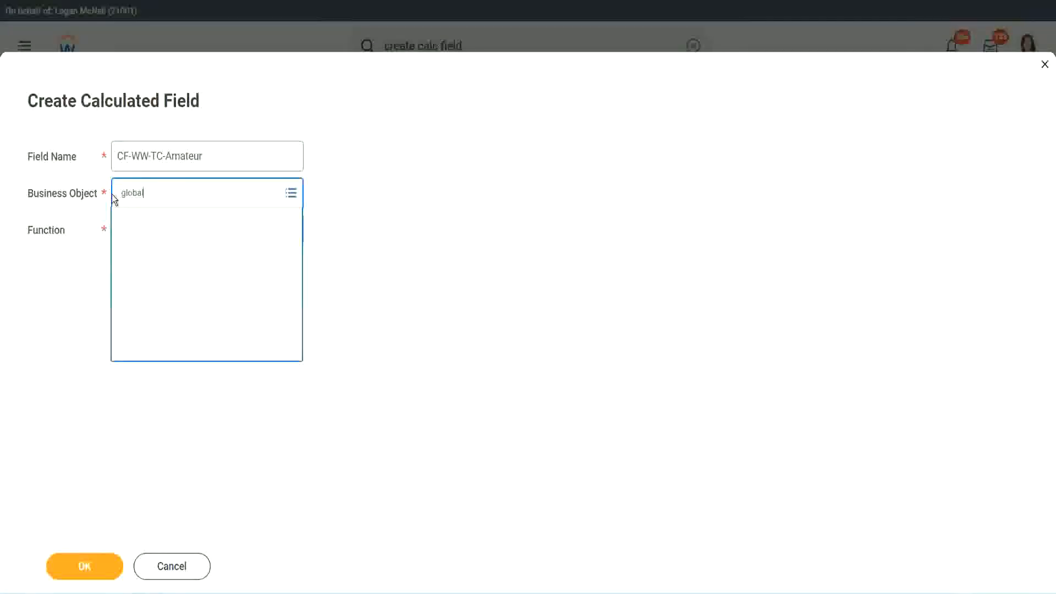
key(Return)
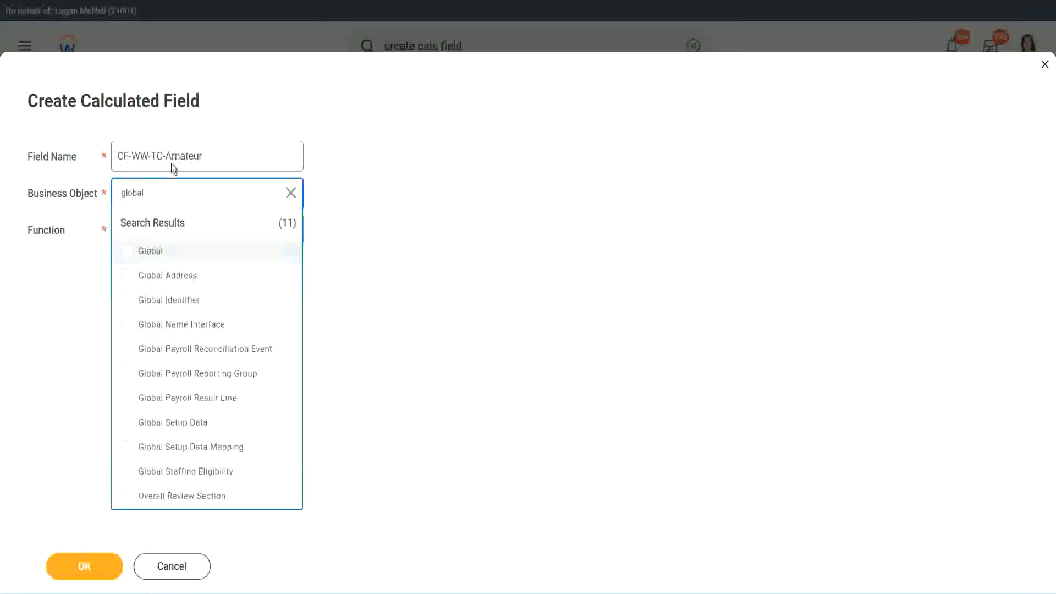
double_click(188, 155)
text(S)
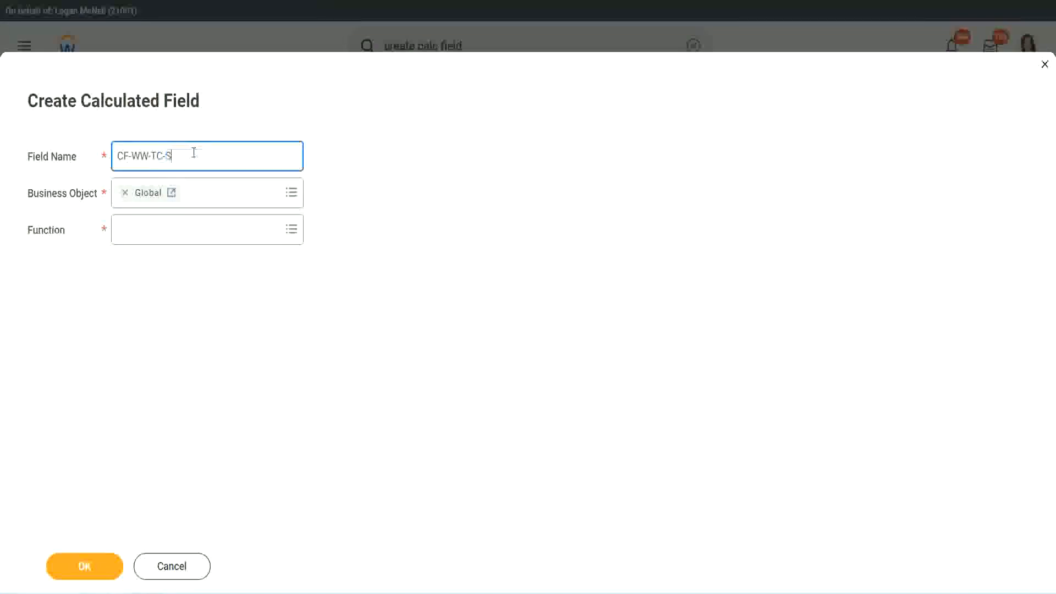
text(enior)
- Define CF-WW-TC-Senior as a Text Constant holding the Senior band's text, and save it as the third row's return value
click(169, 239)
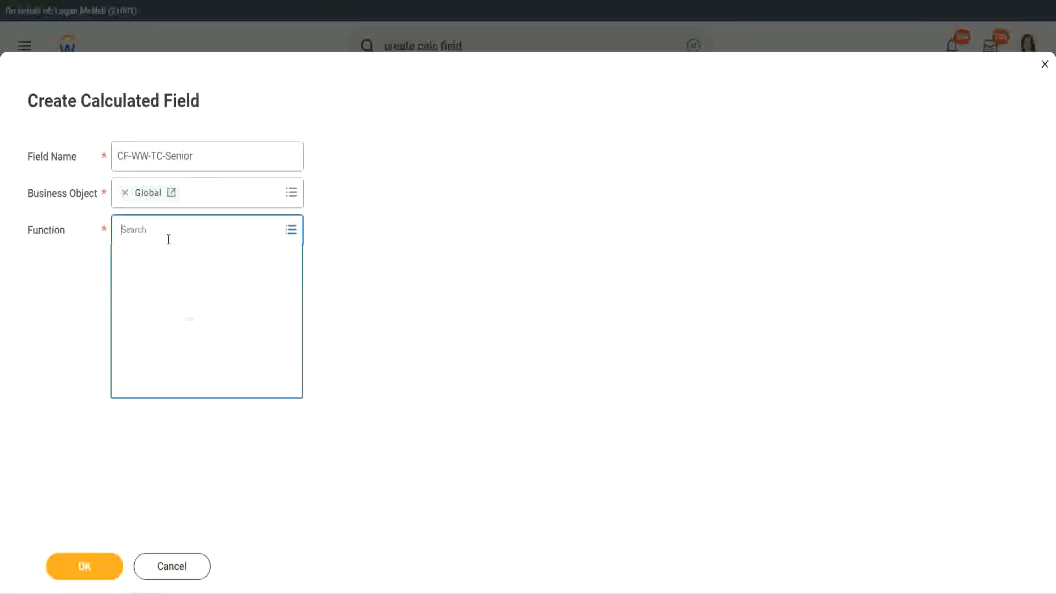
text(tc)
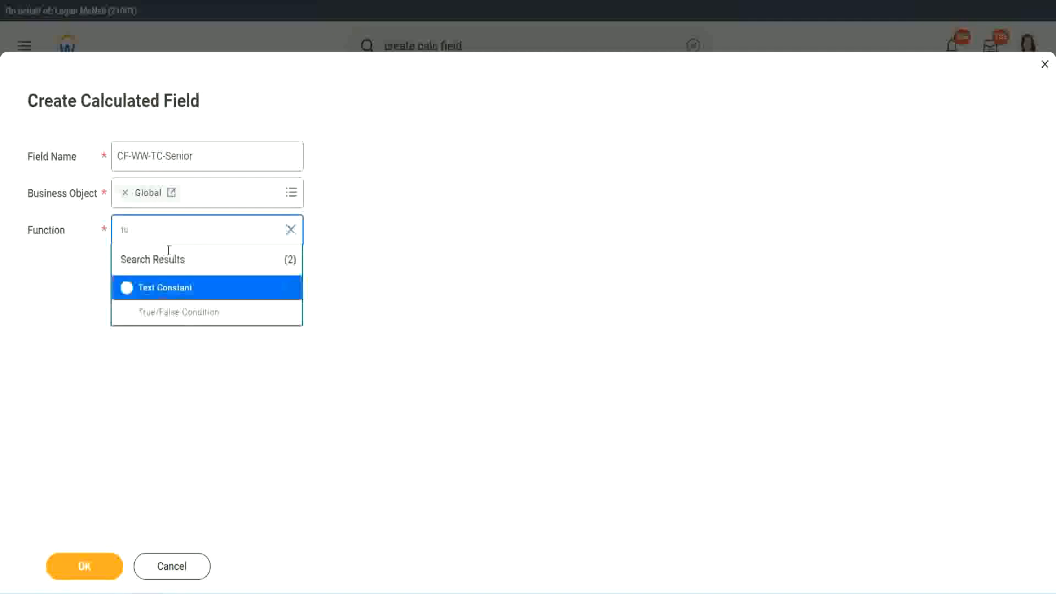
click(163, 287)
click(92, 571)
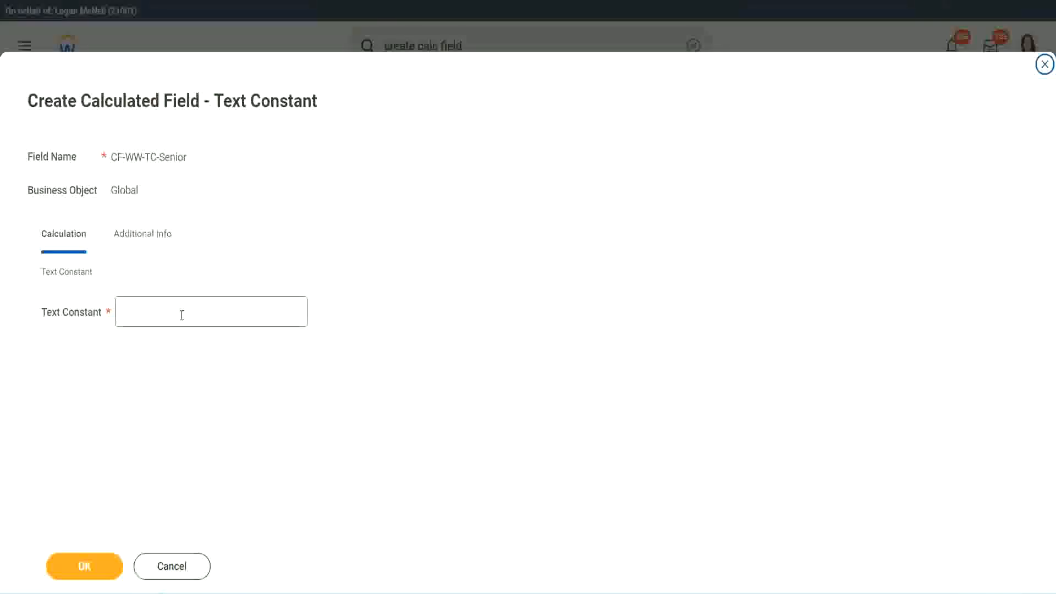
click(179, 309)
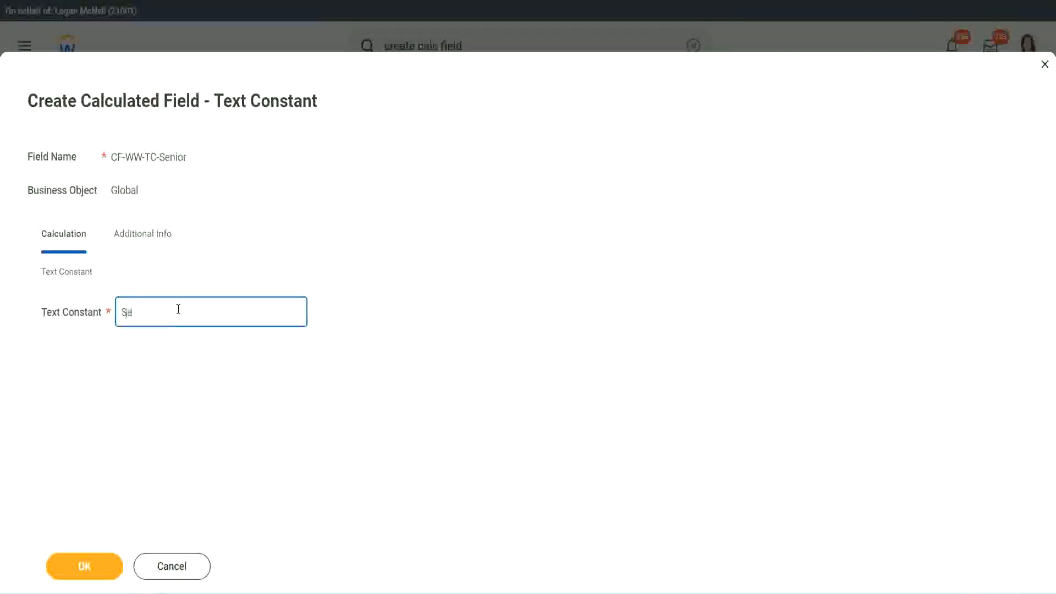
click(104, 558)
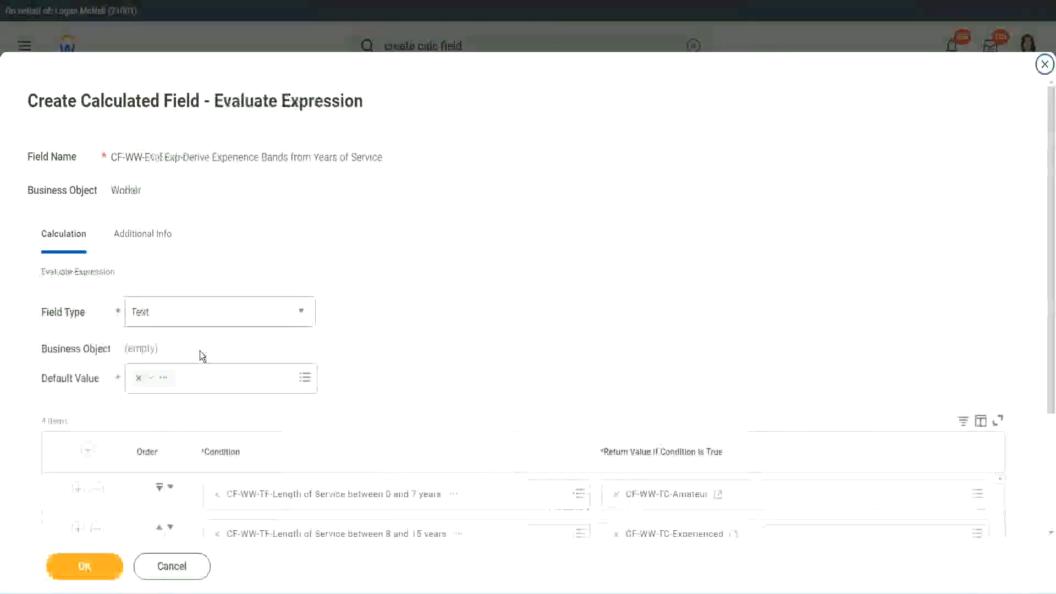
- Start a new calculated field for the fourth row's return value, reusing the copied Senior field name and changing it to CF-WW-TC-Legend
scroll(764, 395, down, 3)
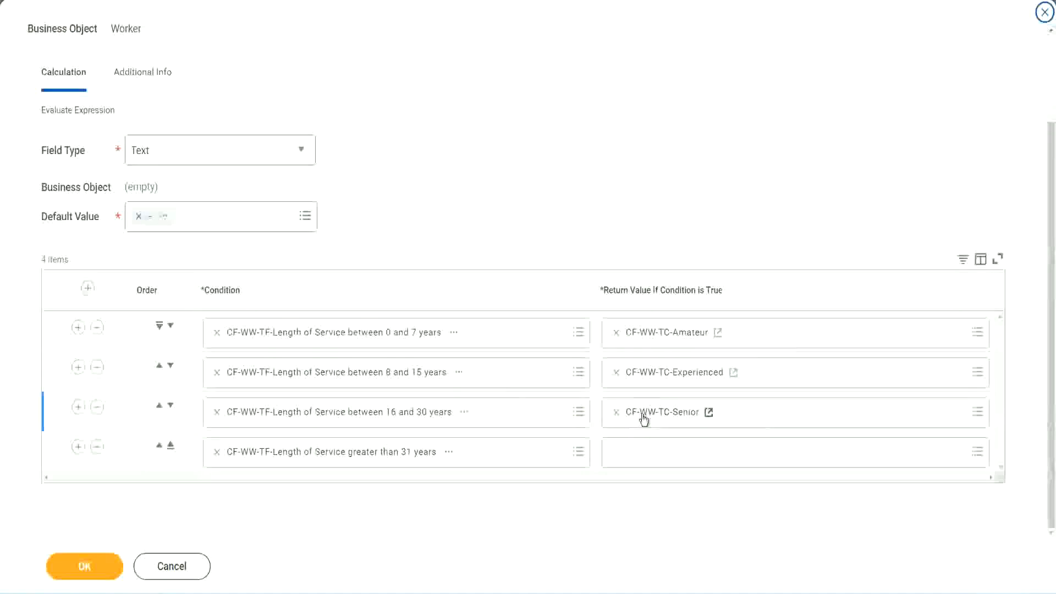
right_click(642, 415)
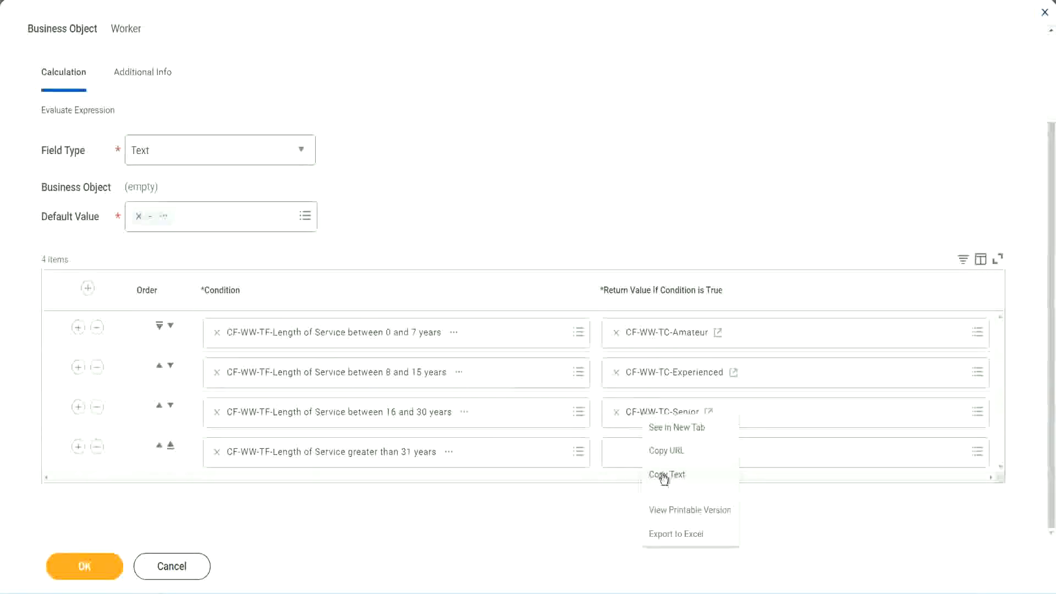
click(643, 471)
click(641, 453)
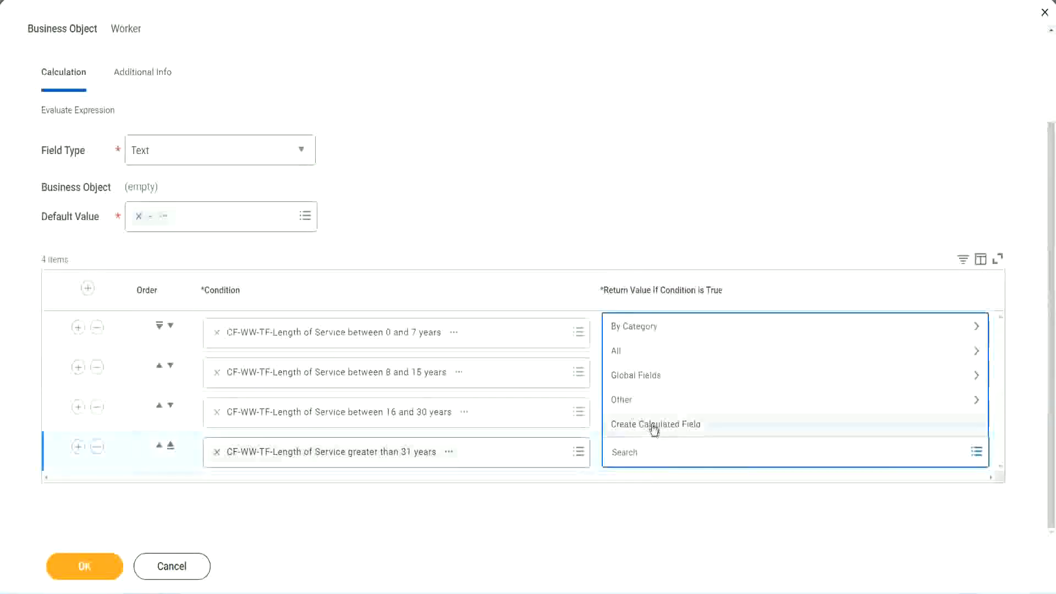
click(653, 428)
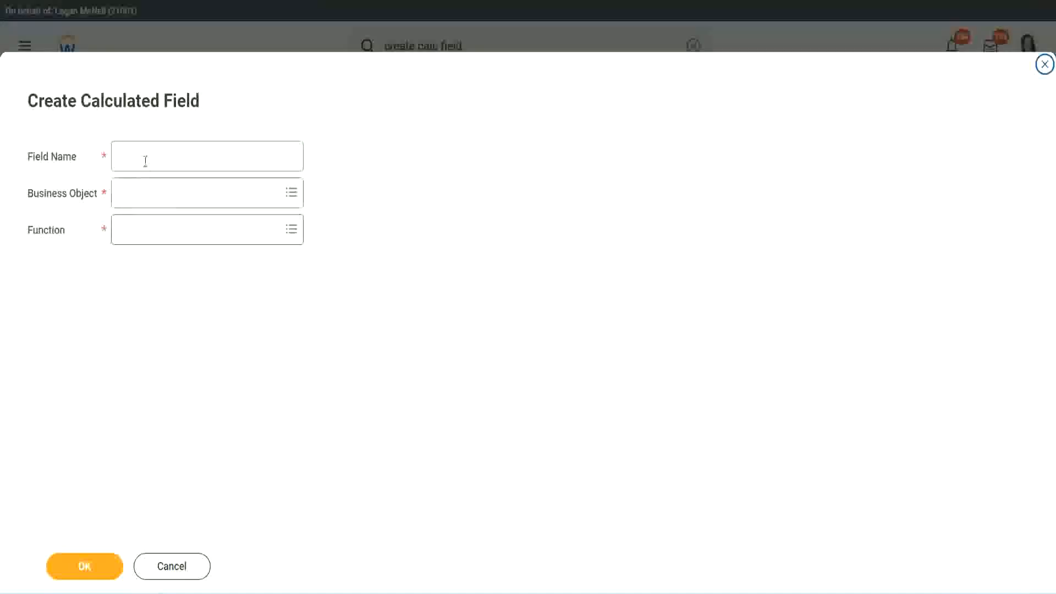
click(145, 161)
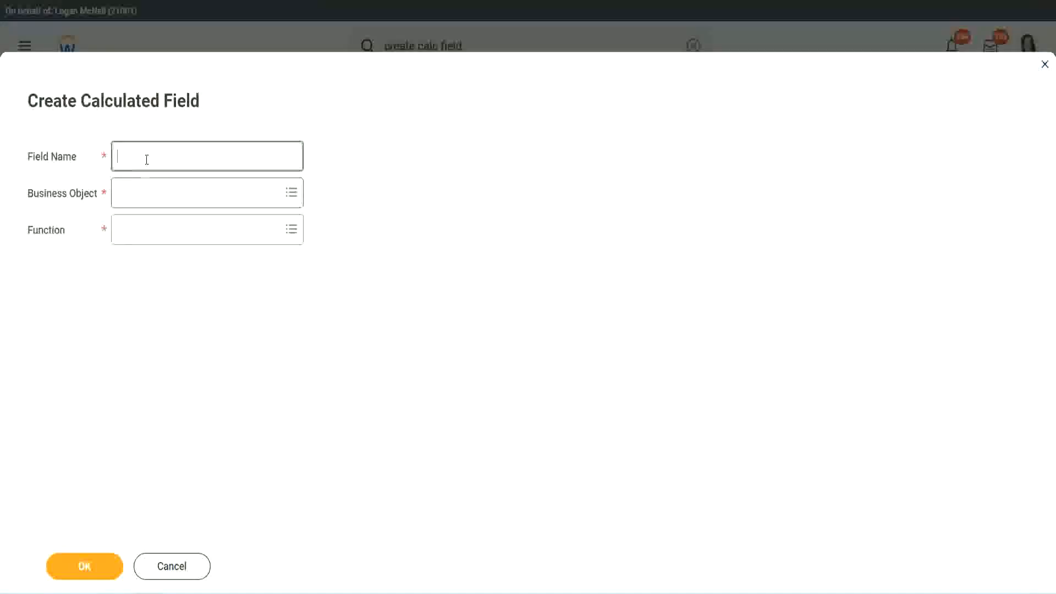
text(CF-WW-TC-Senior)
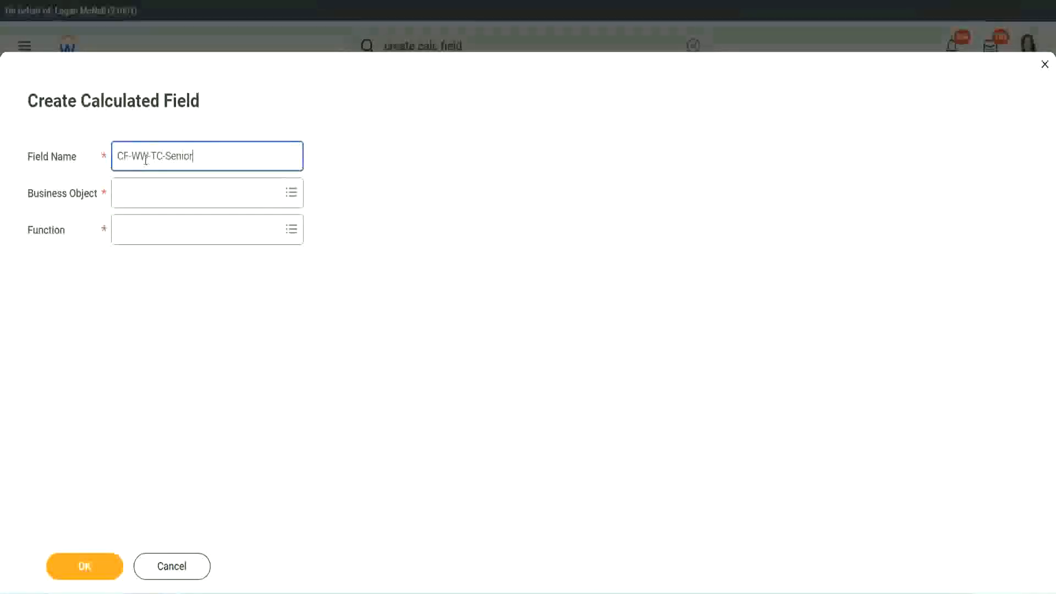
double_click(179, 155)
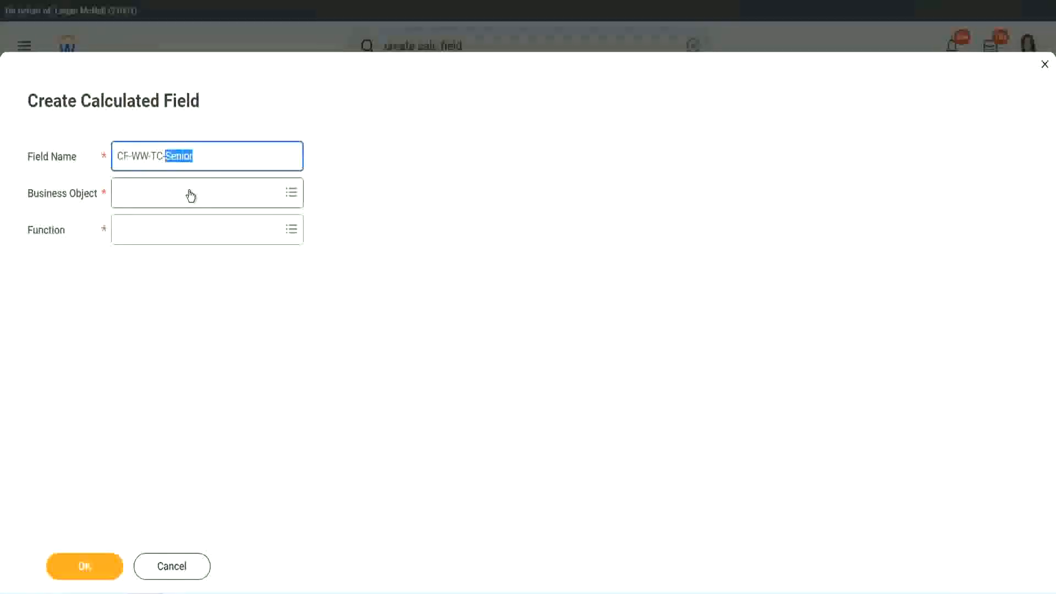
text(Legend)
- Set the CF-WW-TC-Legend field's business object to Global and its function to Text Constant, and continue to its definition
click(148, 200)
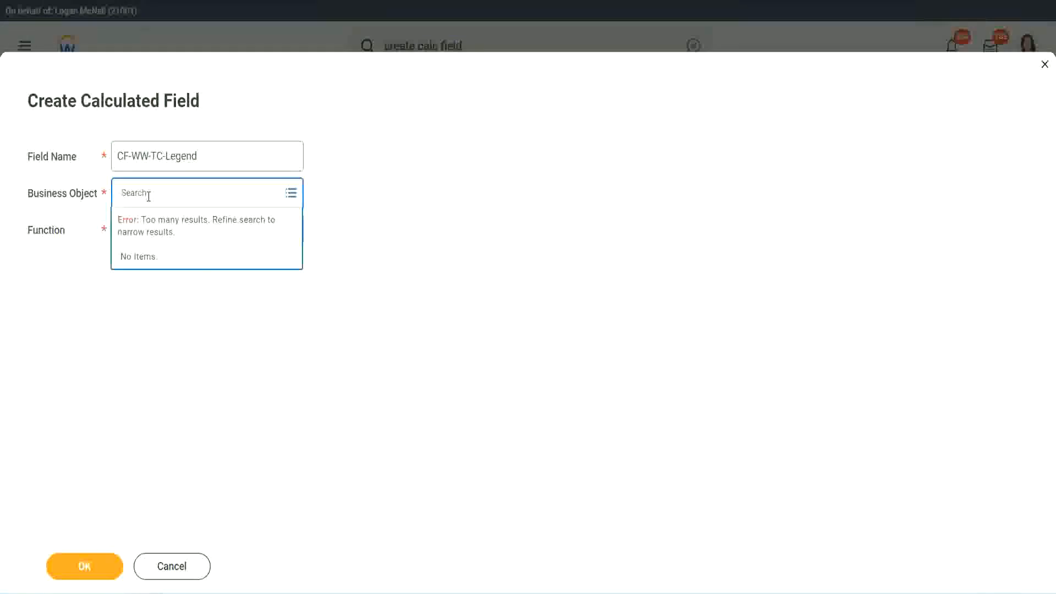
text(Global)
key(Return)
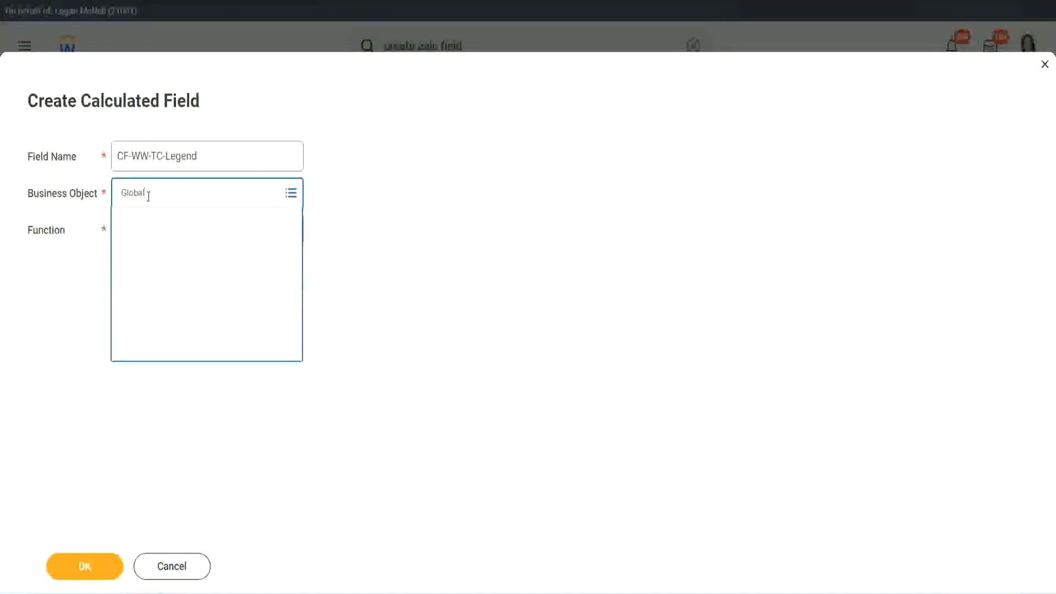
click(158, 254)
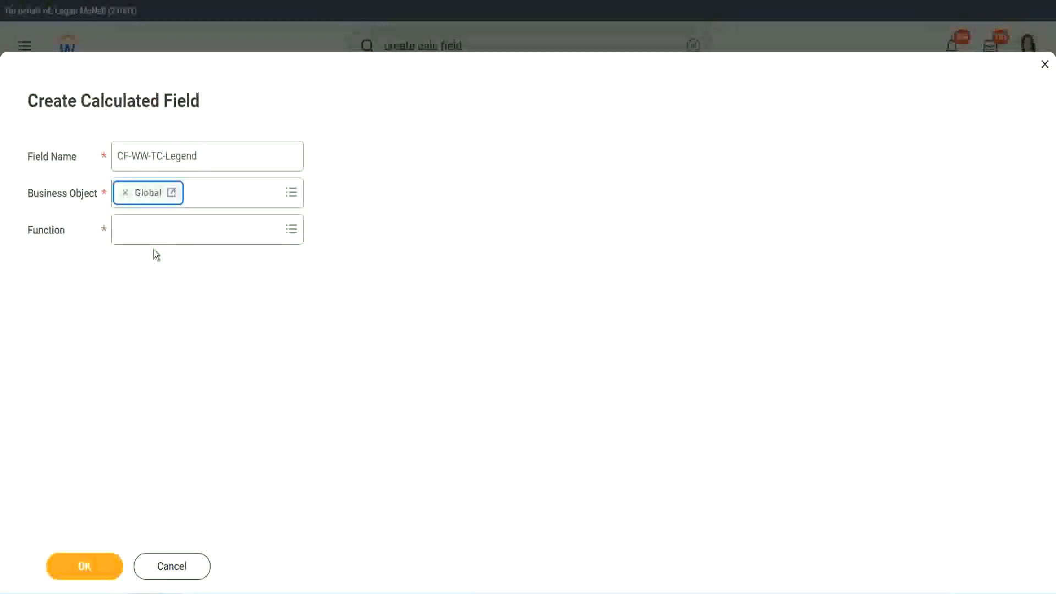
click(152, 230)
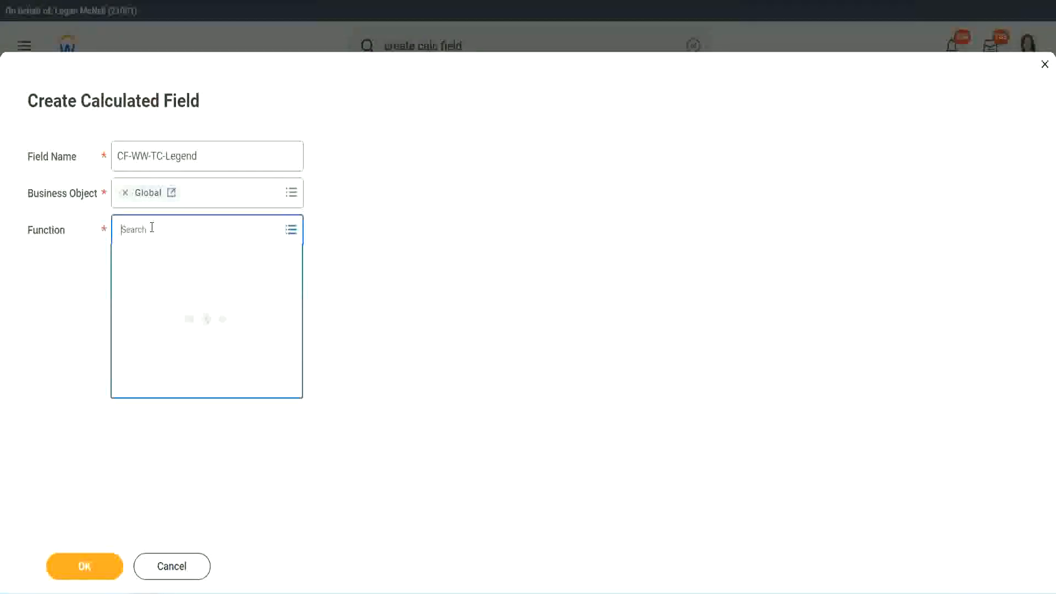
text(lo)
key(Return)
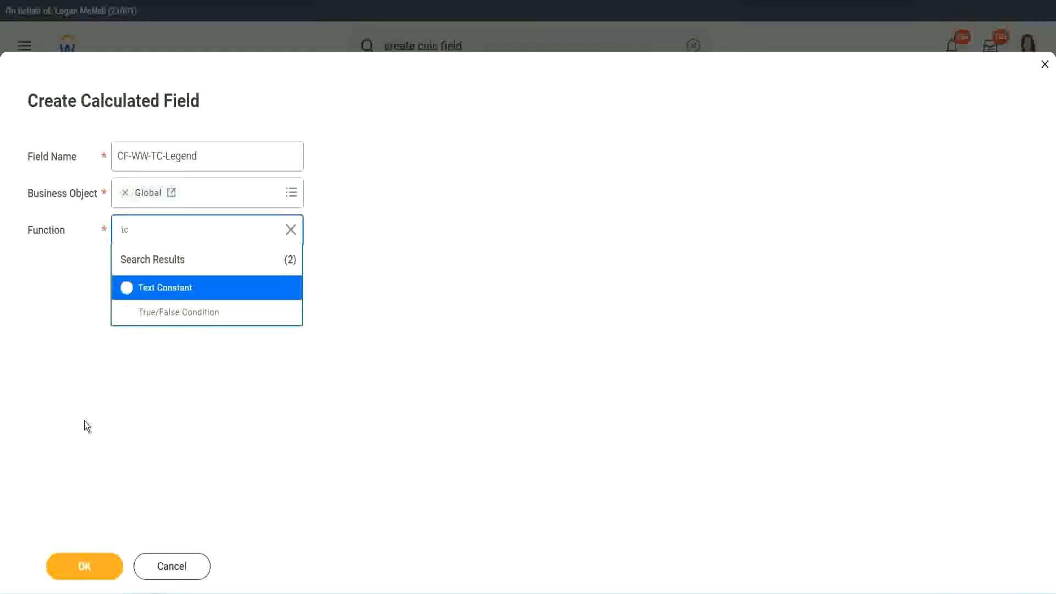
click(196, 298)
click(61, 567)
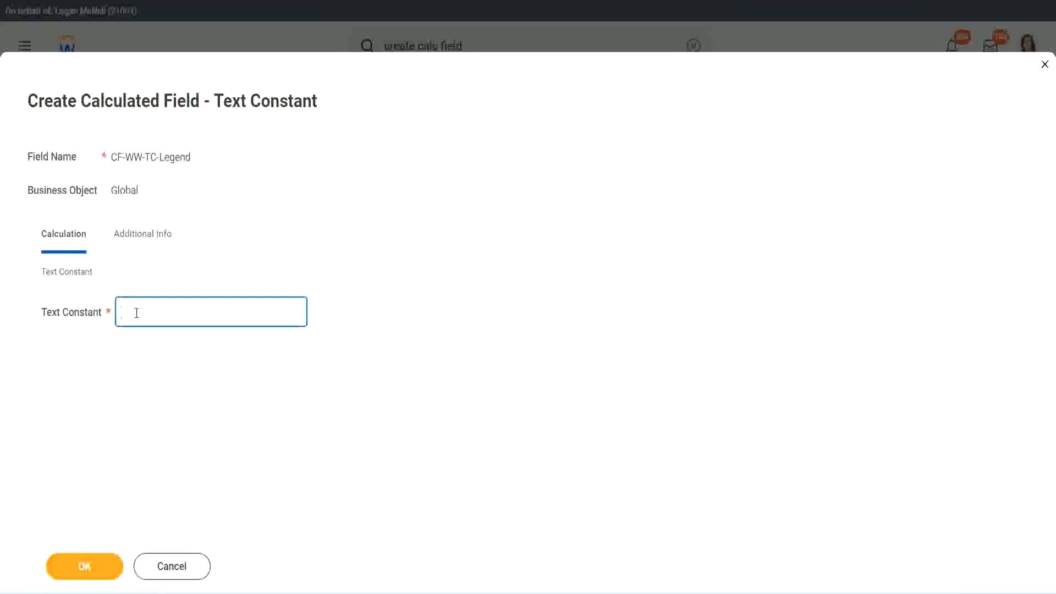
- Enter Legend as the text constant and save CF-WW-TC-Legend as the fourth row's return value
text(Legend)
click(90, 568)
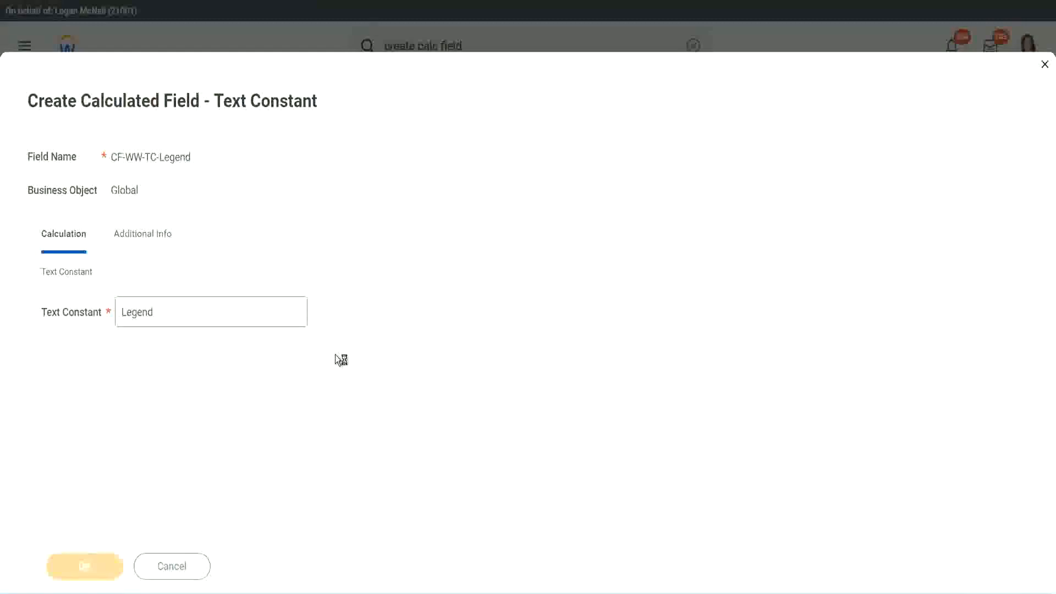
scroll(560, 296, down, 3)
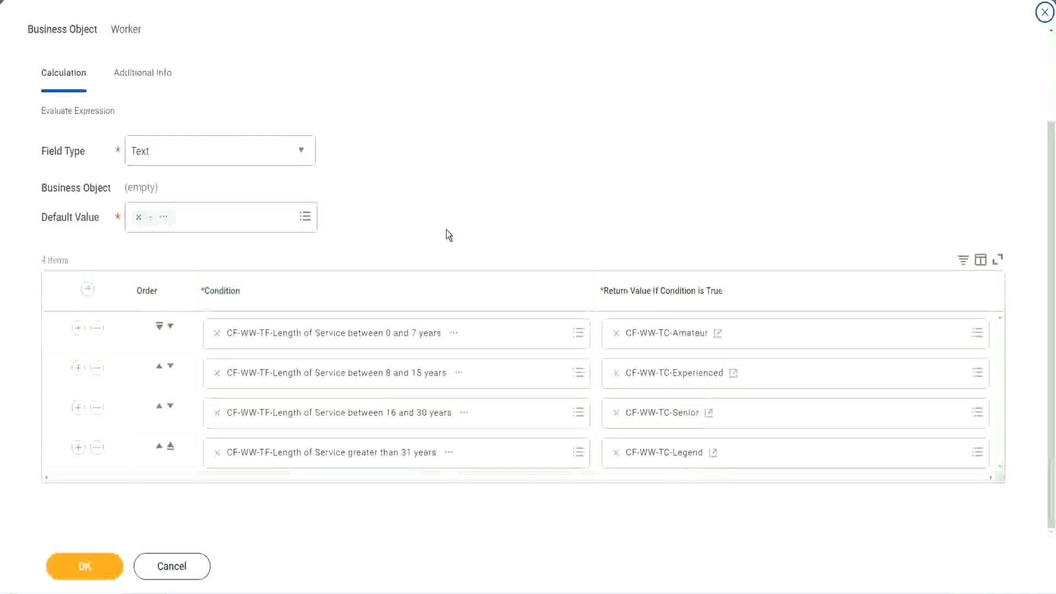
- Review the four conditions, their return values and the Text field type, and save the Evaluate Expression calculated field
scroll(447, 221, up, 1)
scroll(447, 216, up, 1)
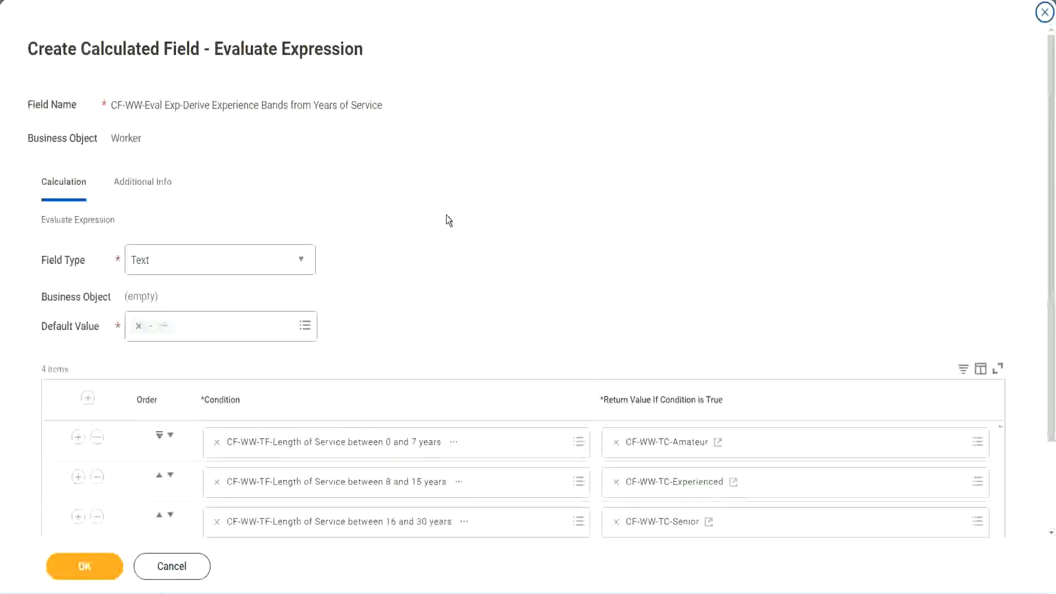
scroll(447, 220, down, 2)
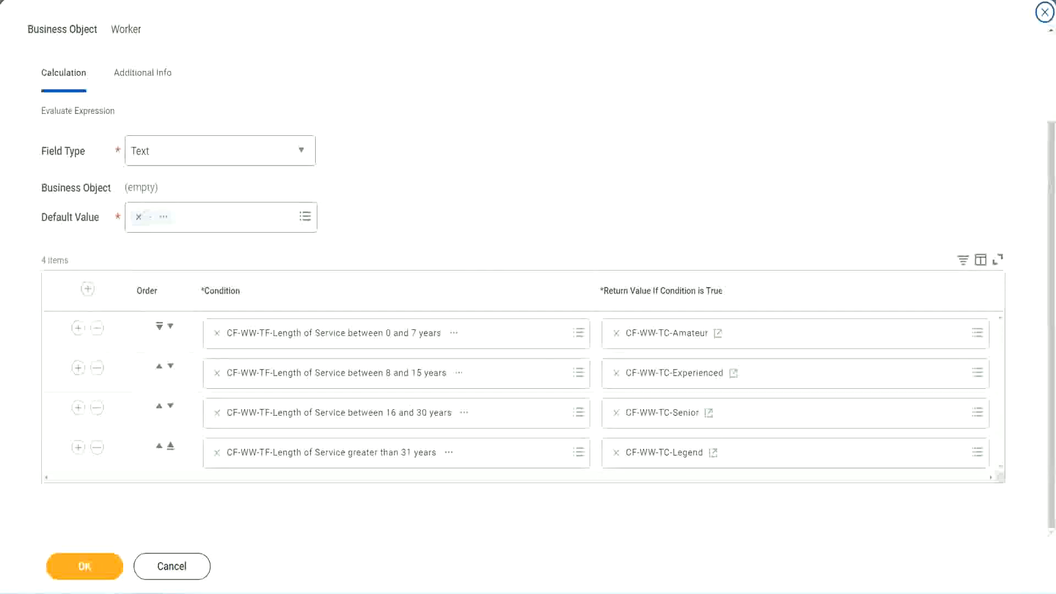
drag(676, 155, 685, 266)
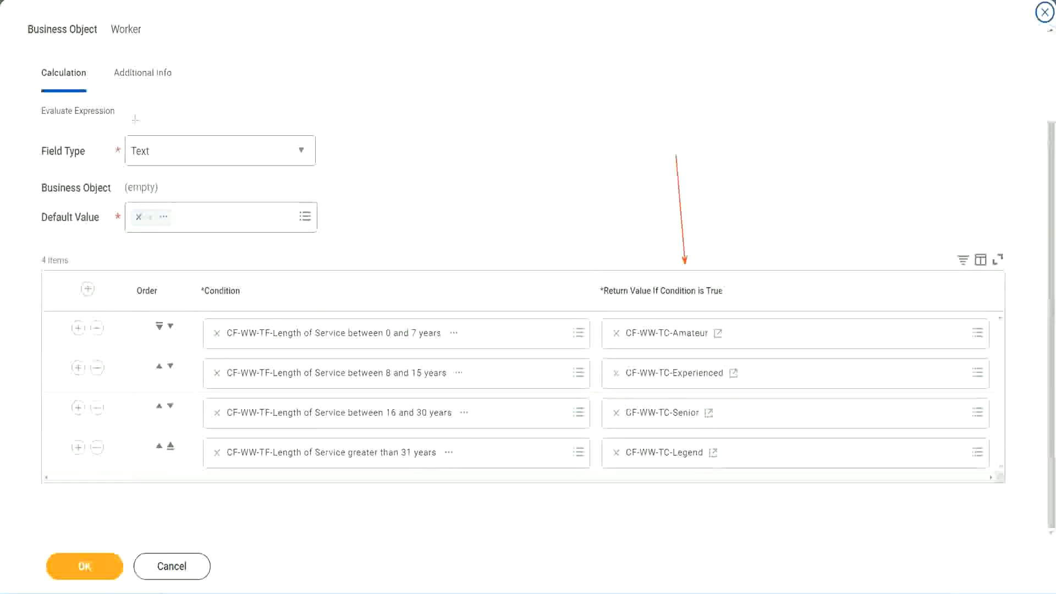
drag(131, 94, 135, 132)
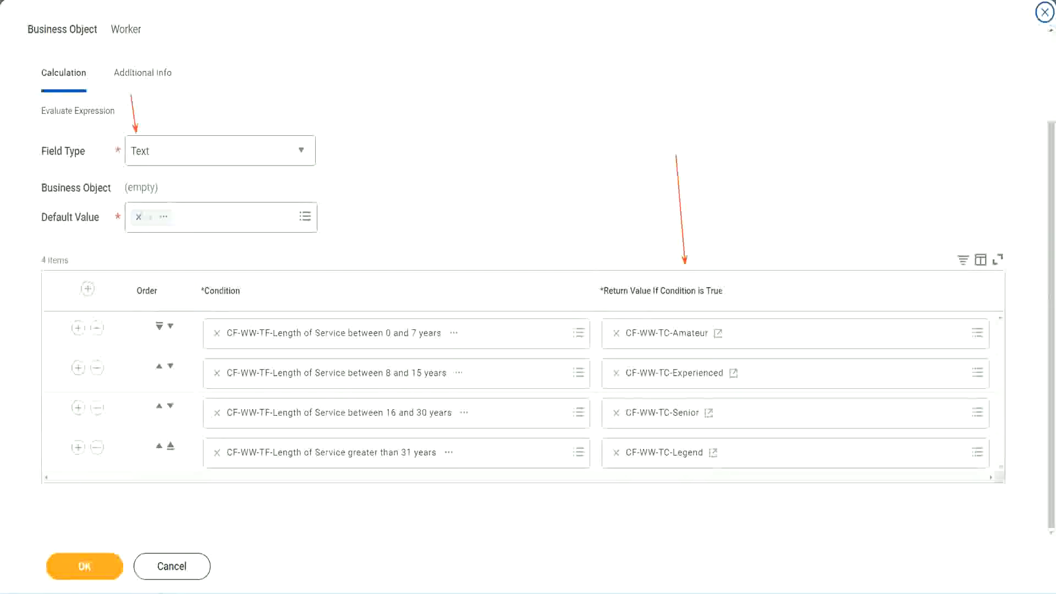
click(91, 565)
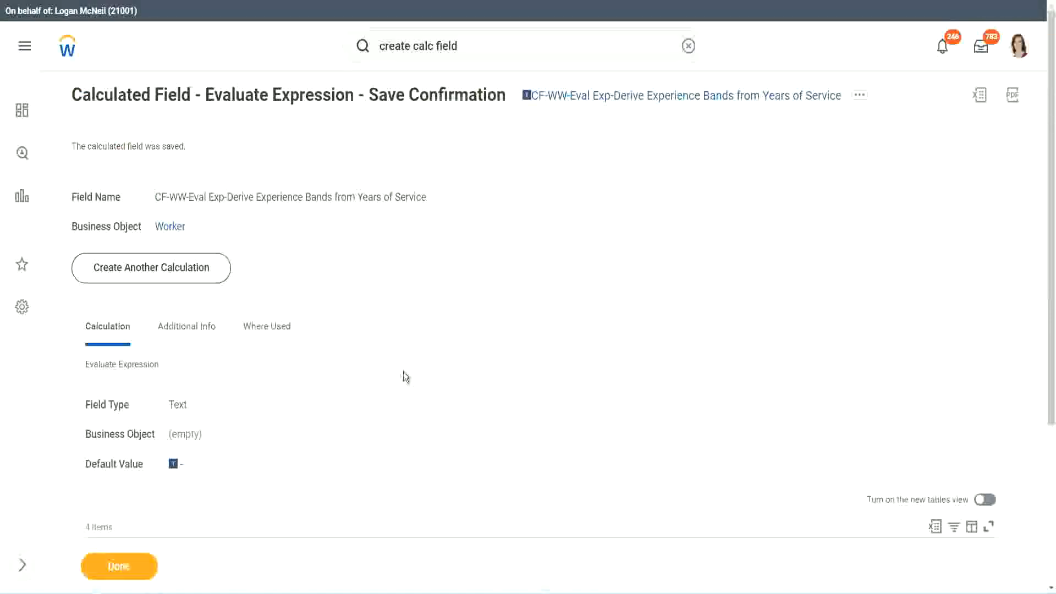
- Review the saved Evaluate Expression calculated field and copy its name
scroll(404, 370, down, 4)
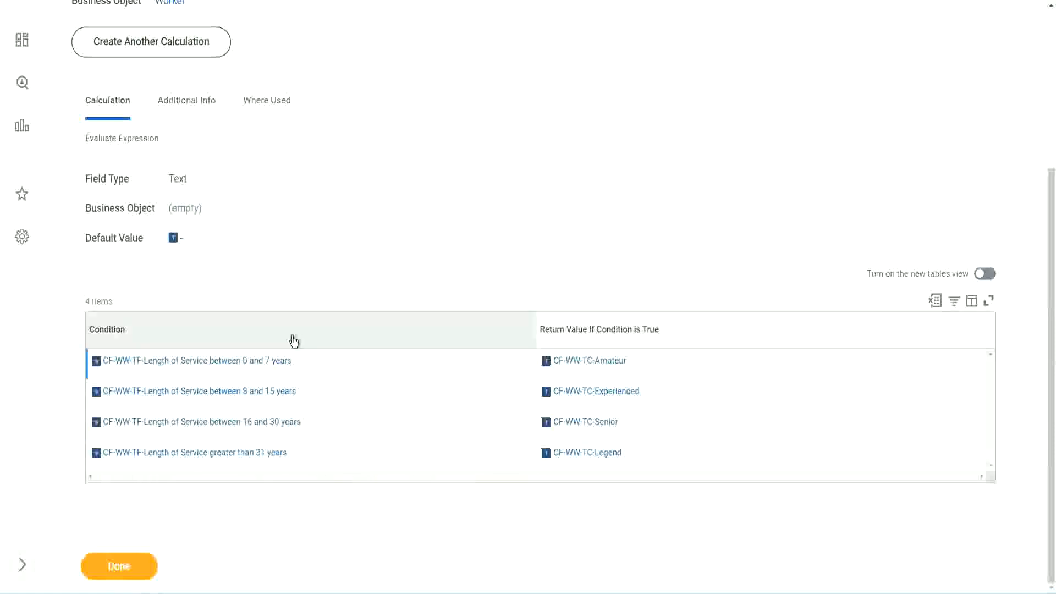
scroll(292, 337, up, 4)
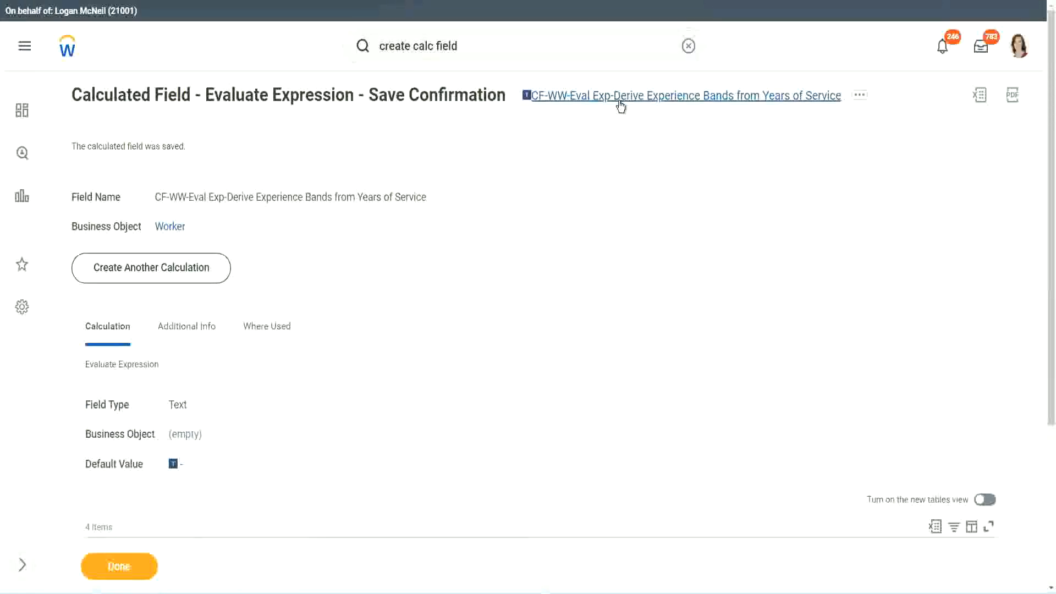
click(648, 164)
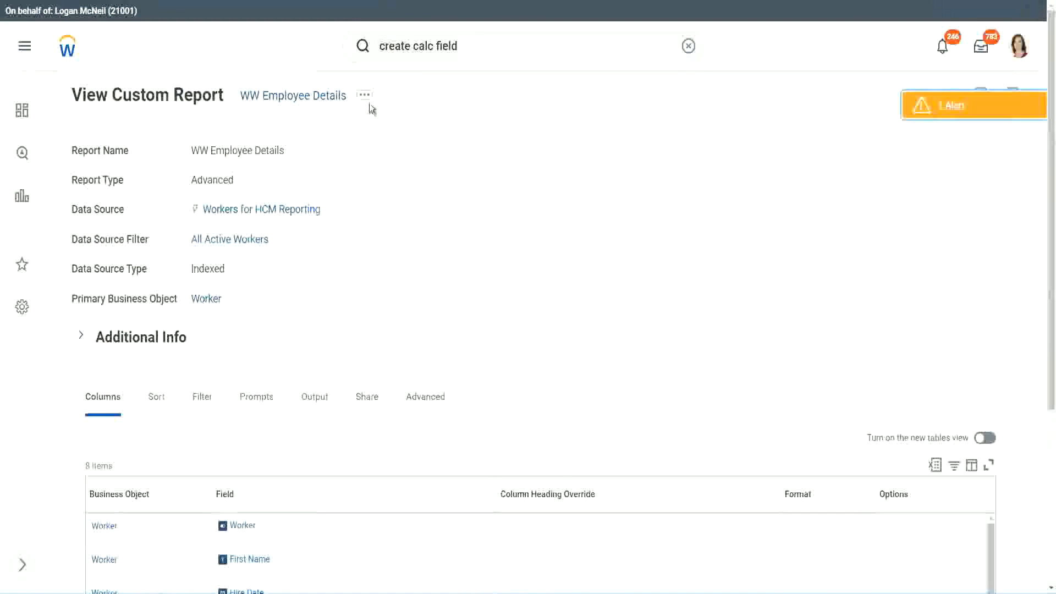
- Open the WW Employee Details custom report for editing
click(366, 102)
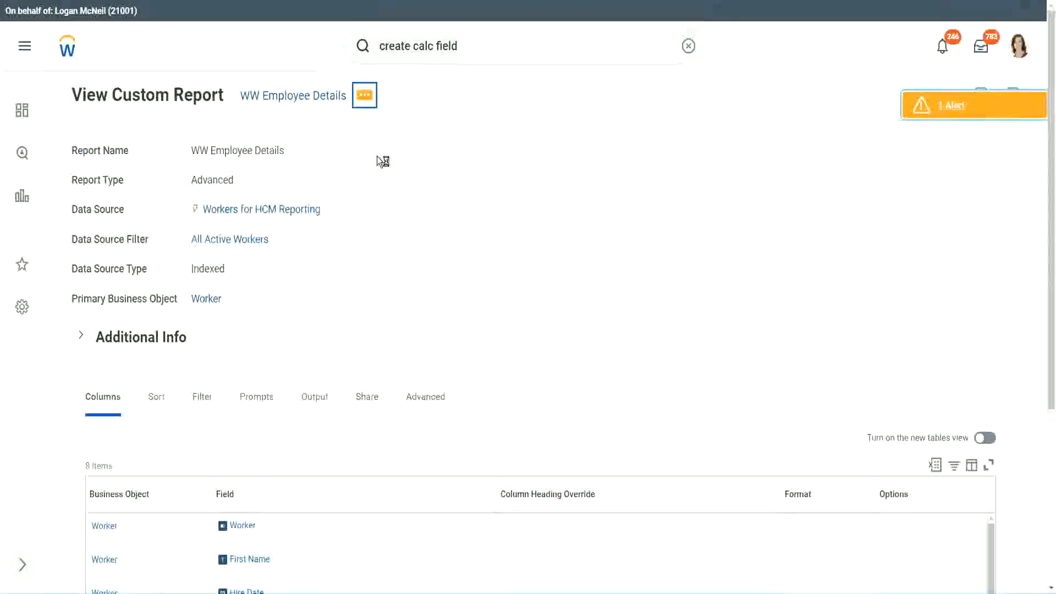
mouse_move(428, 151)
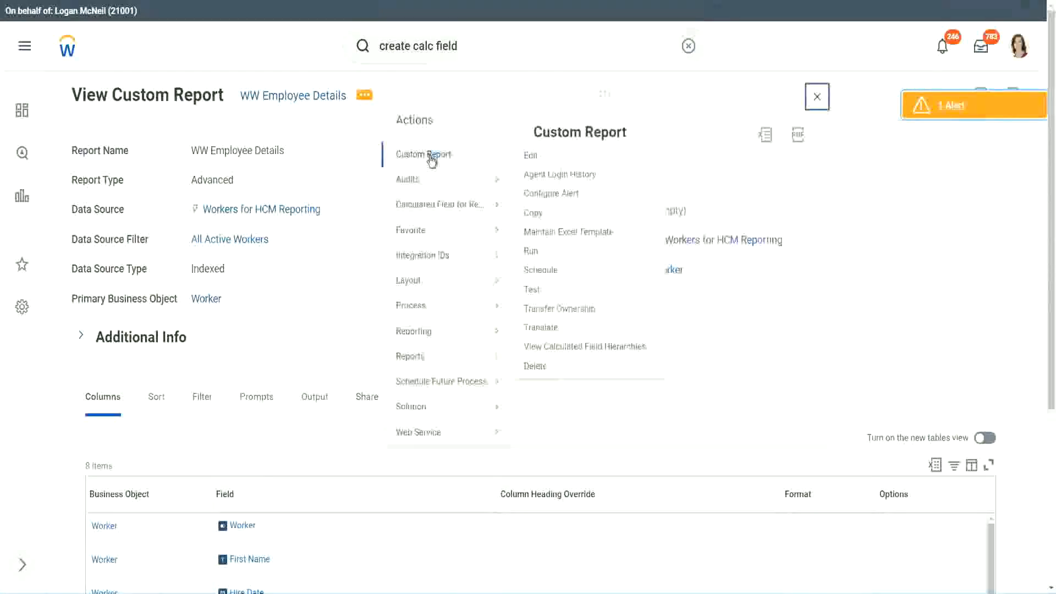
click(536, 159)
- Add a Worker column to the report with the field CF-WW-Eval Exp-Derive Experience Bands from Years of Service
scroll(385, 240, down, 4)
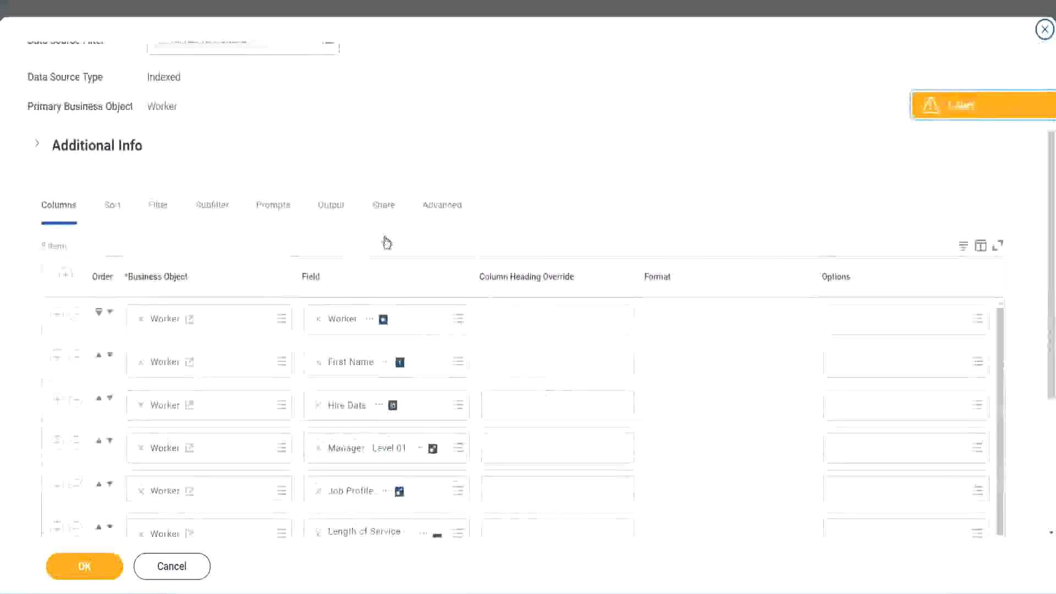
scroll(387, 243, down, 3)
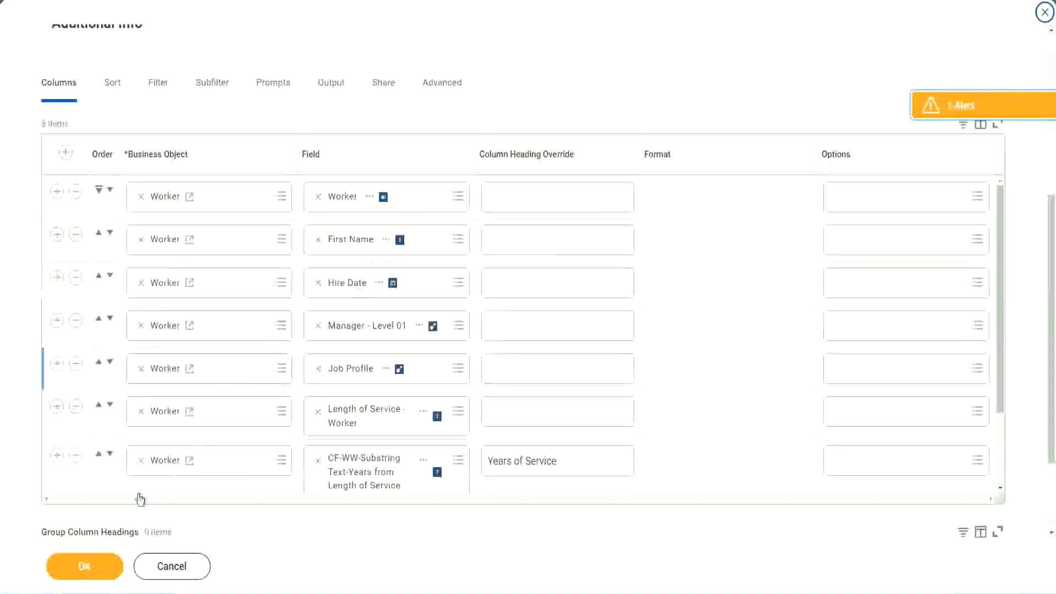
click(57, 456)
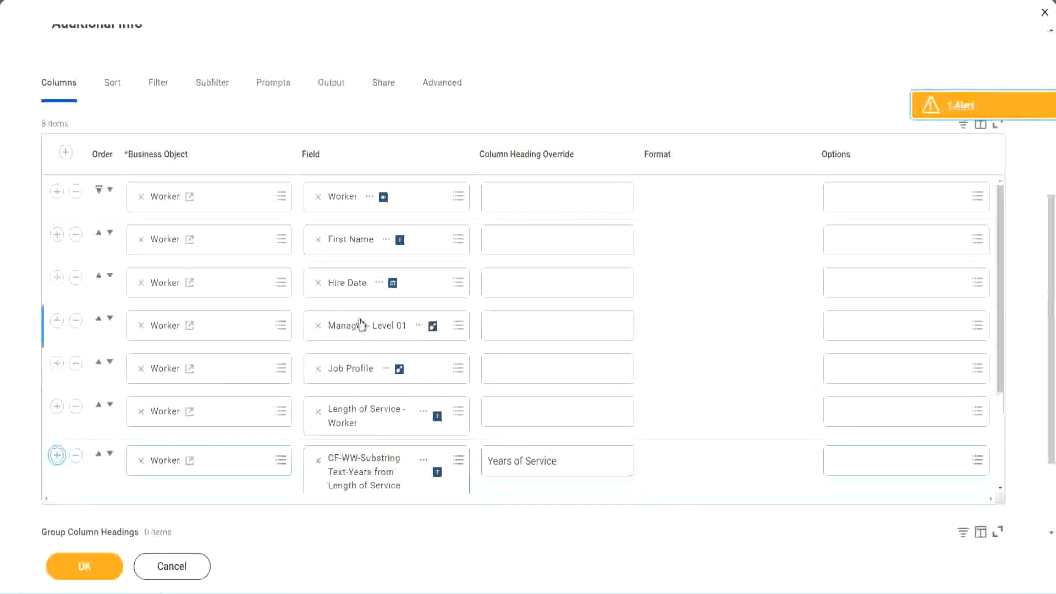
scroll(554, 361, down, 3)
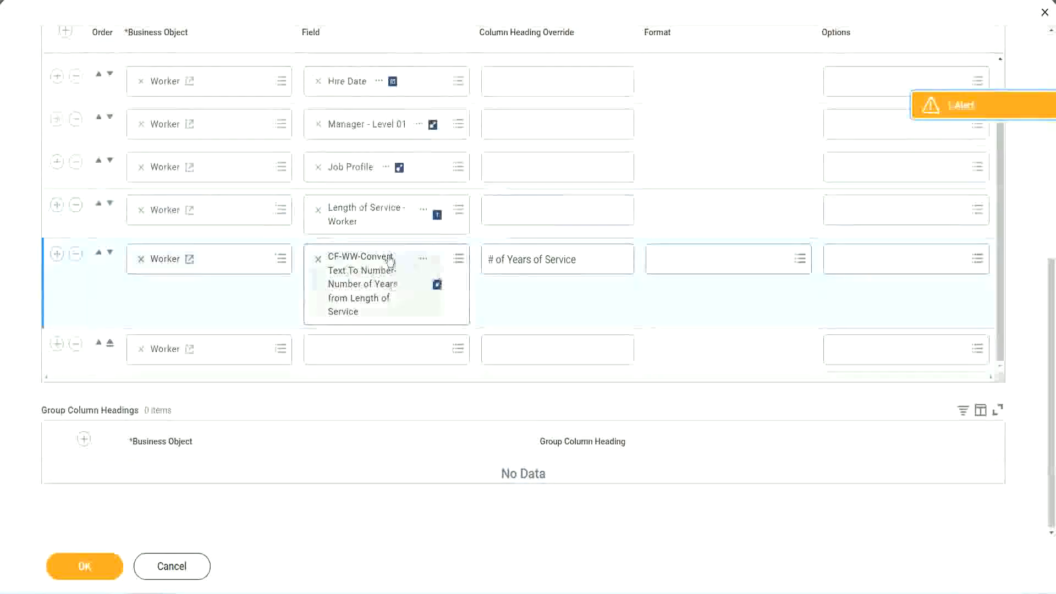
click(345, 349)
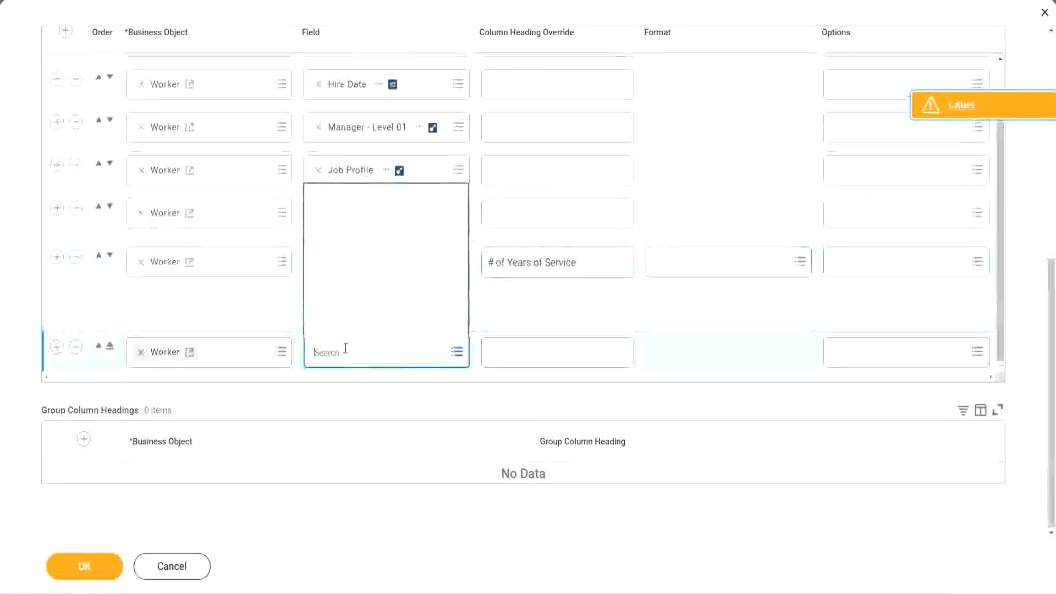
key(ctrl+v)
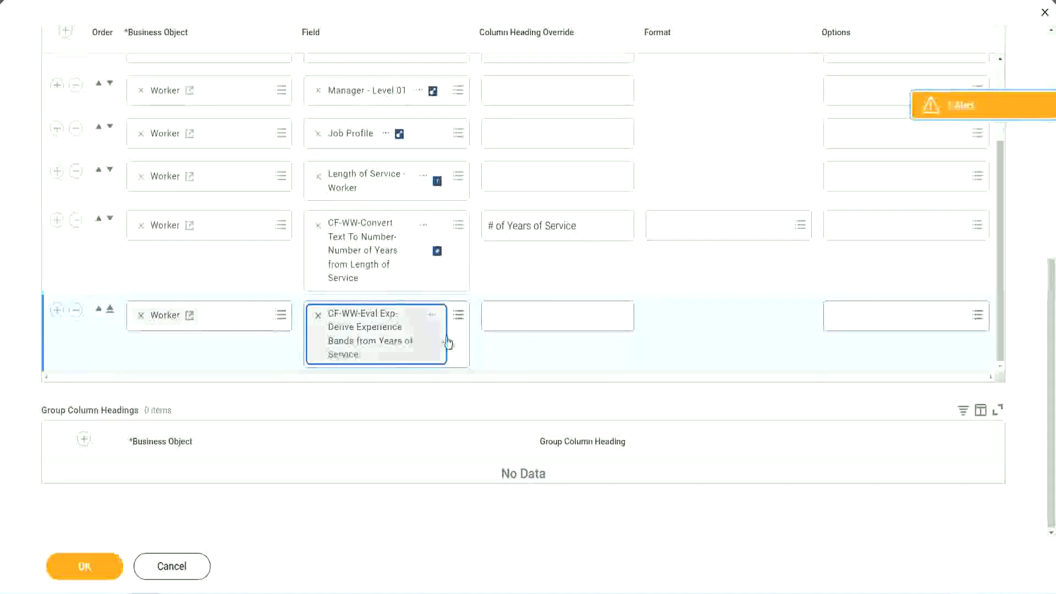
- Set the new calculated field column's heading override to Experience Bands
click(538, 316)
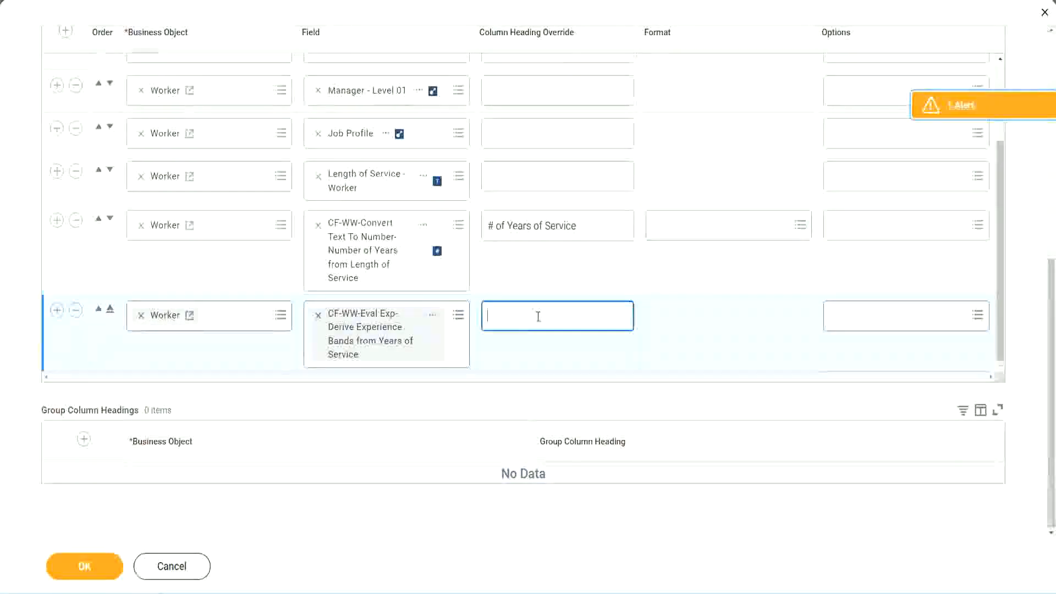
text(E)
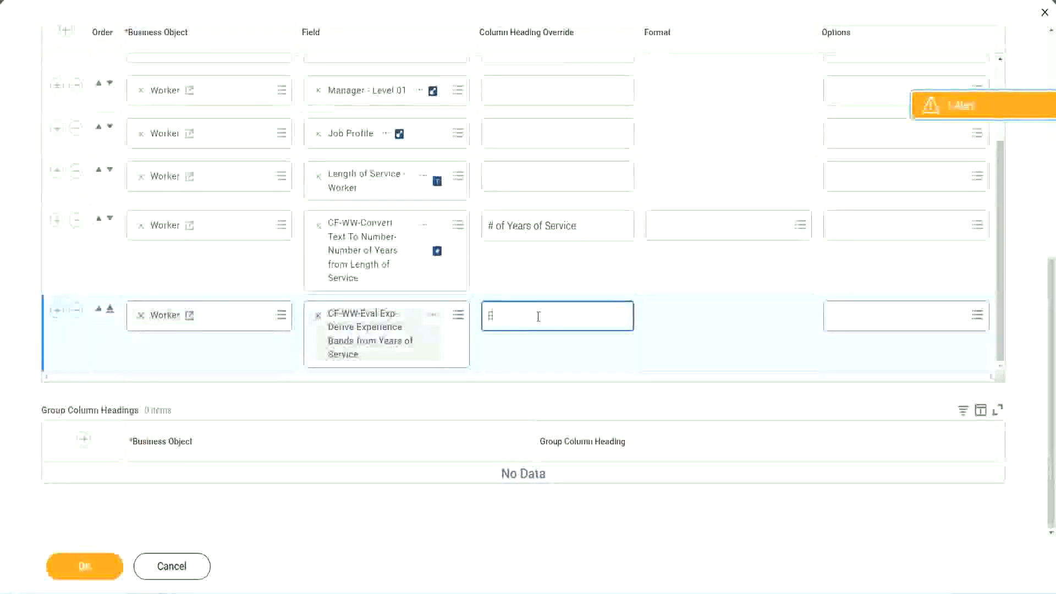
text(xperience)
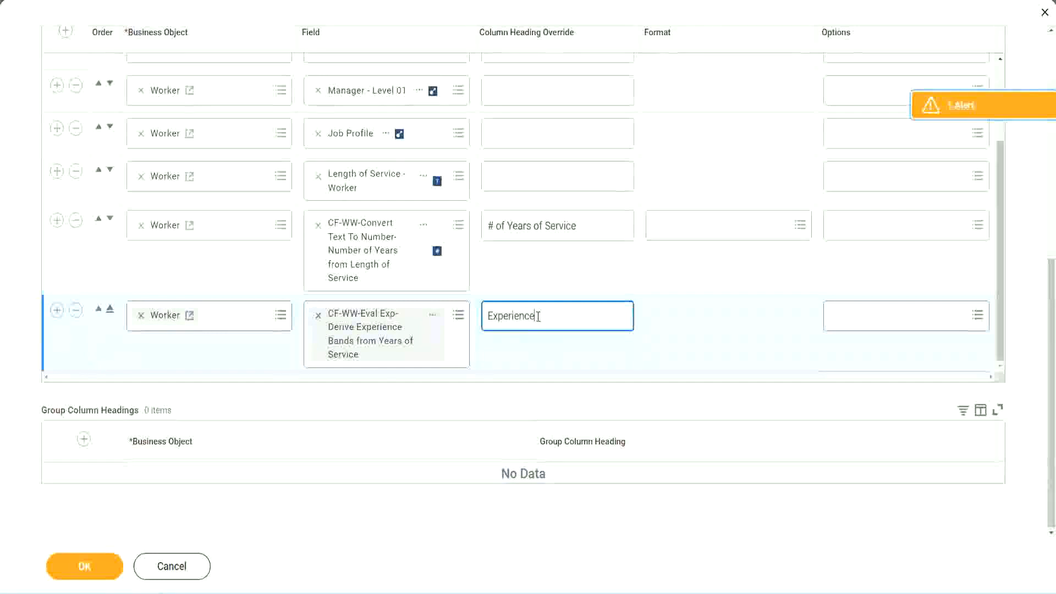
text( Bands)
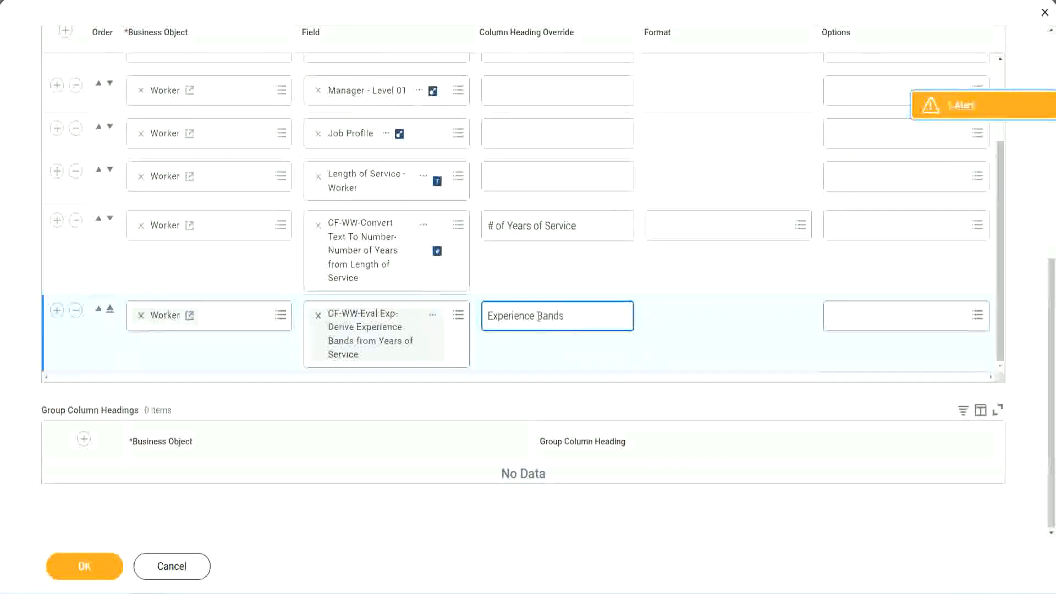
- Save the report changes and run WW Employee Details with all worker type prompts left empty
click(101, 566)
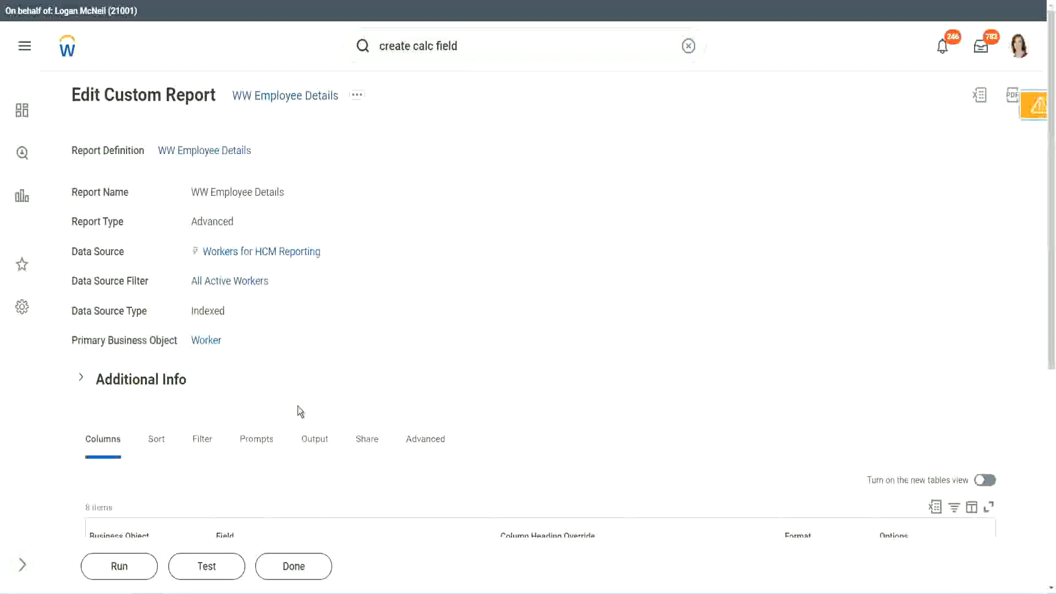
scroll(329, 371, down, 4)
click(121, 564)
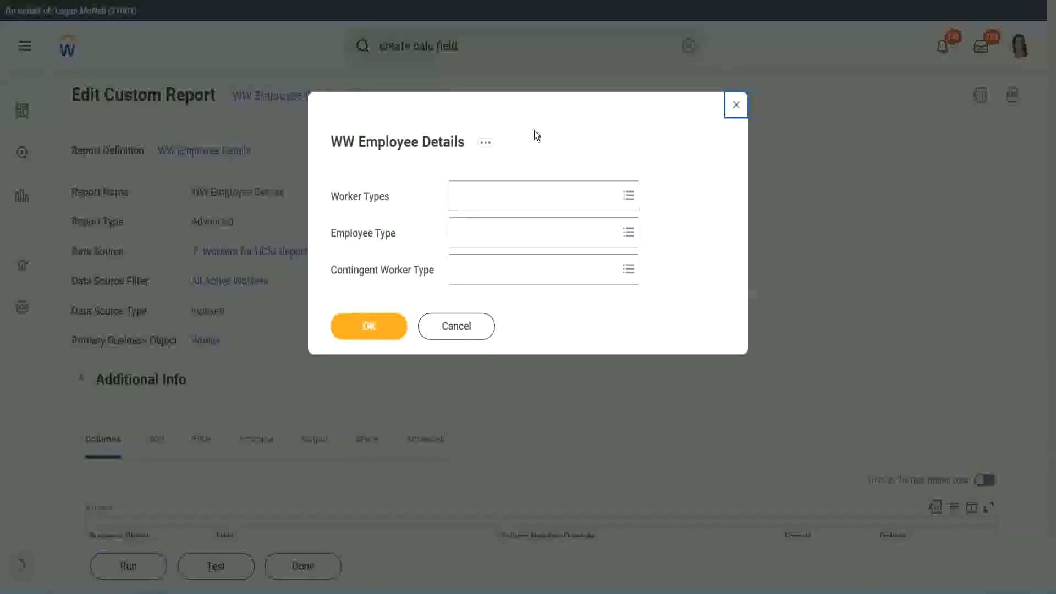
click(366, 325)
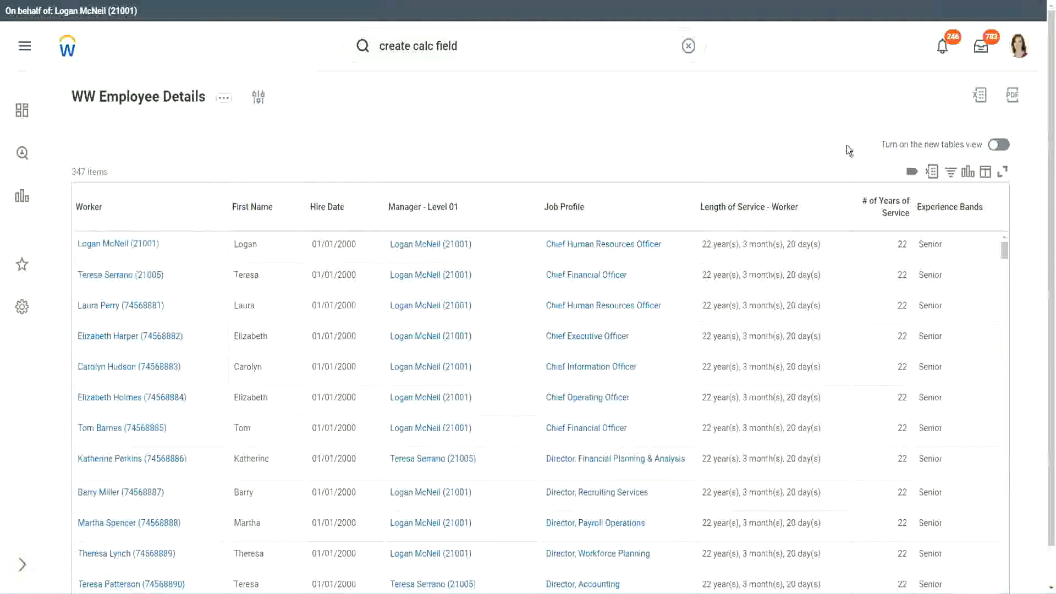
- Check the first worker's years of service and experience band against the band definitions in the Notepad++ notes
scroll(897, 203, down, 1)
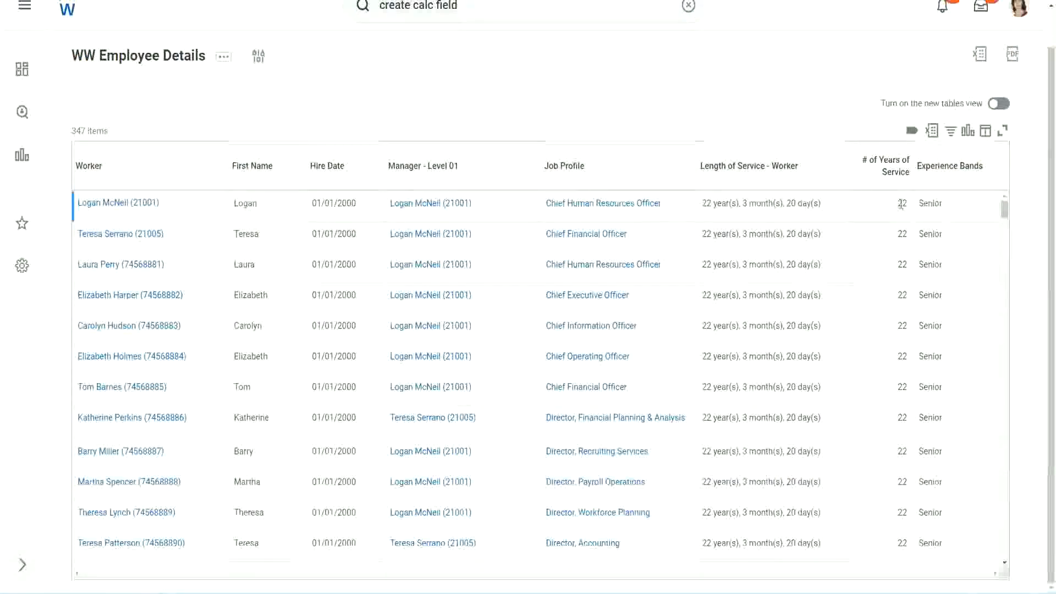
double_click(902, 203)
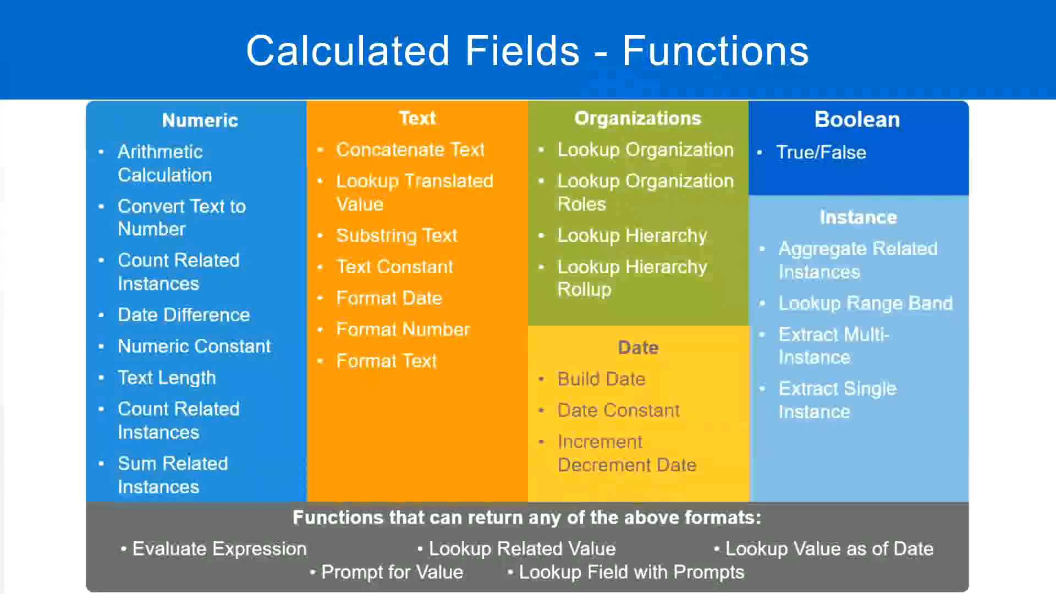
key(alt+Tab)
click(269, 192)
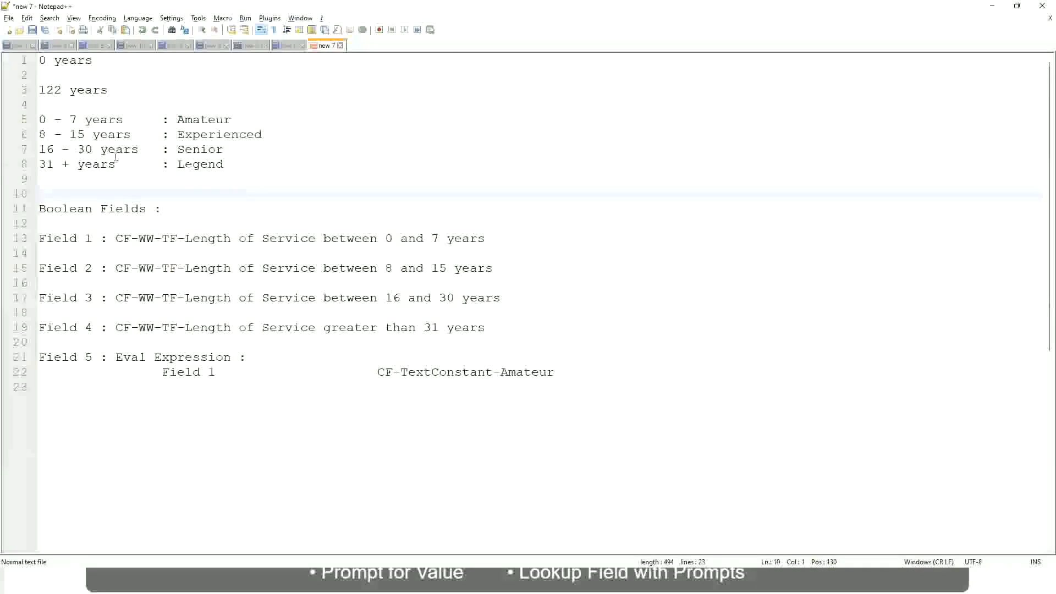
click(179, 149)
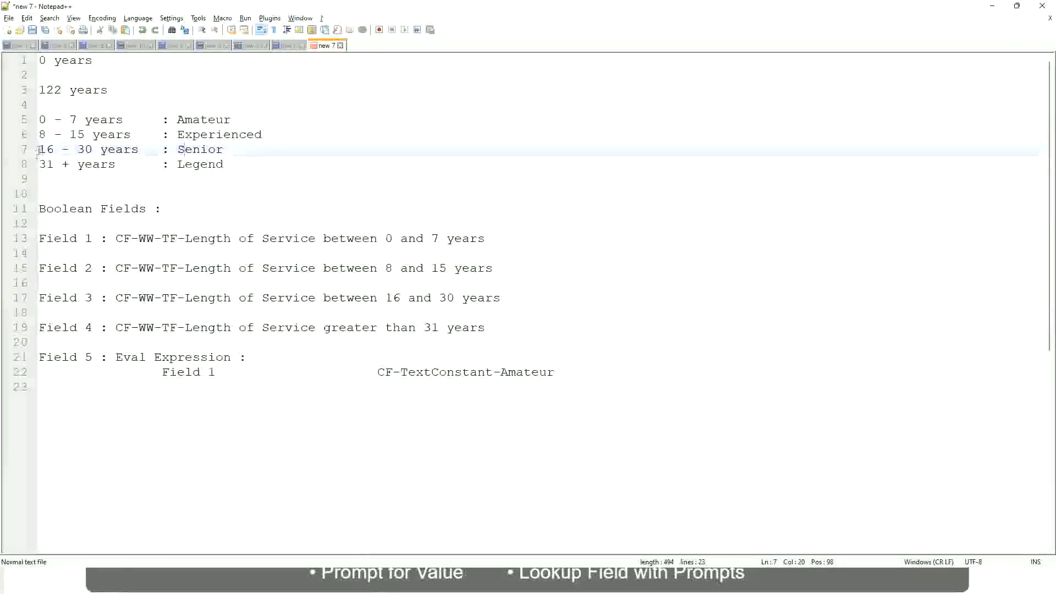
drag(37, 152, 103, 151)
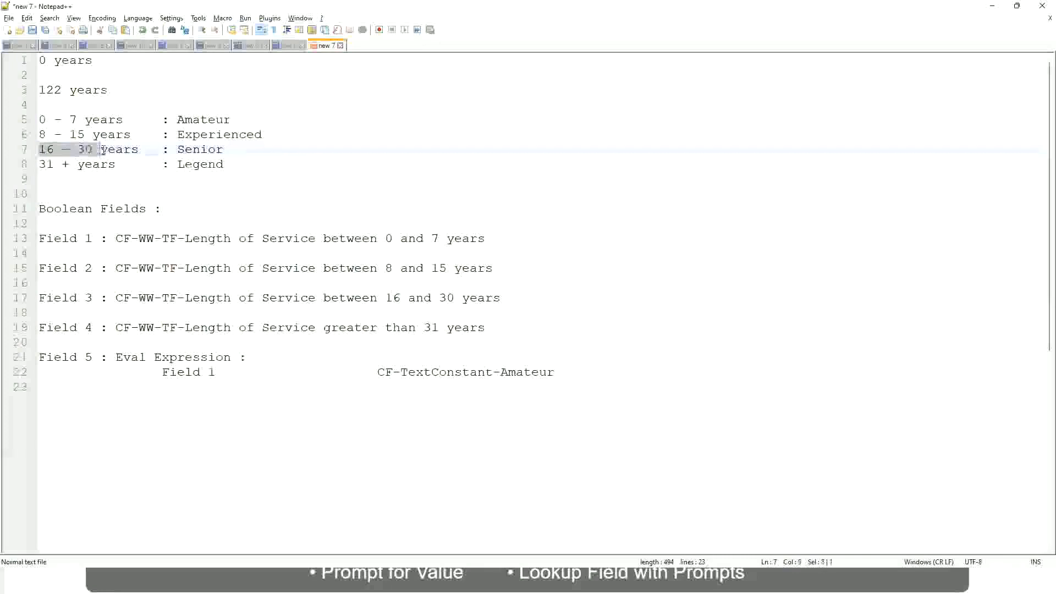
double_click(196, 150)
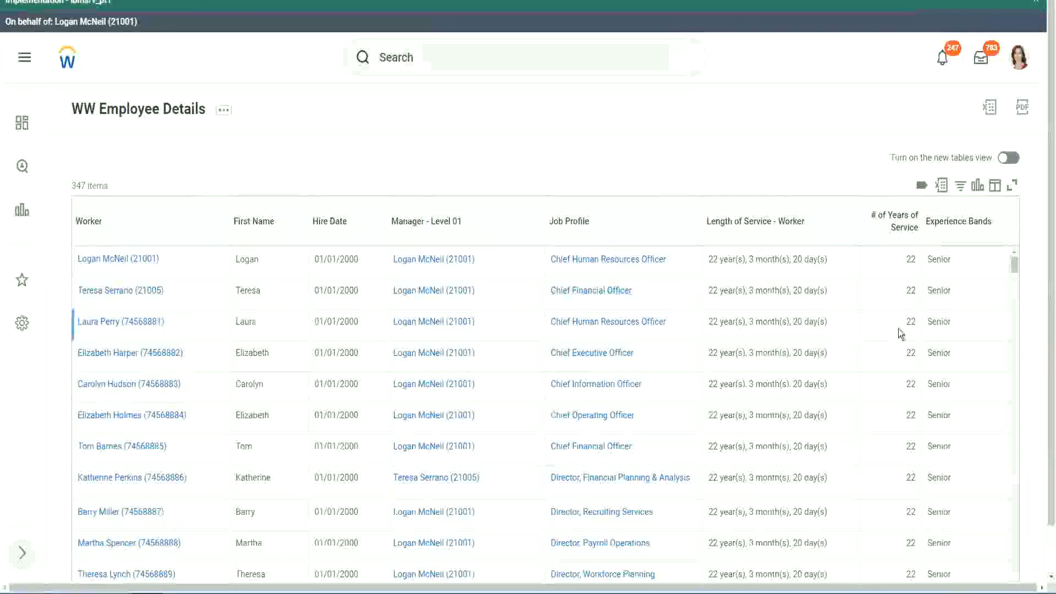
- Return to the WW Employee Details report output and examine the Experience Bands values against the years of service down the rows
scroll(899, 329, down, 2)
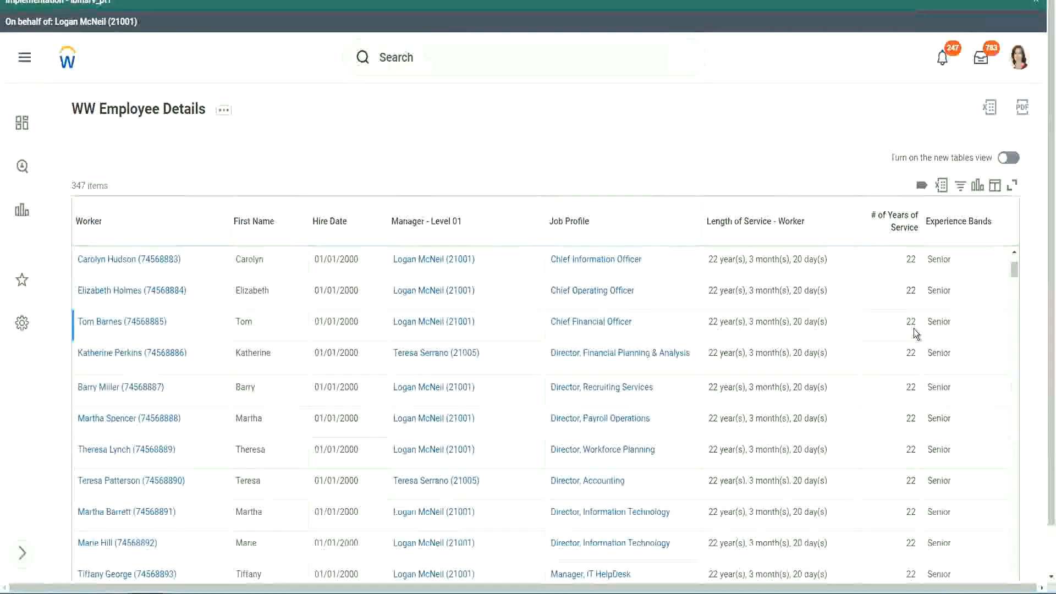
scroll(916, 333, down, 5)
scroll(922, 367, down, 5)
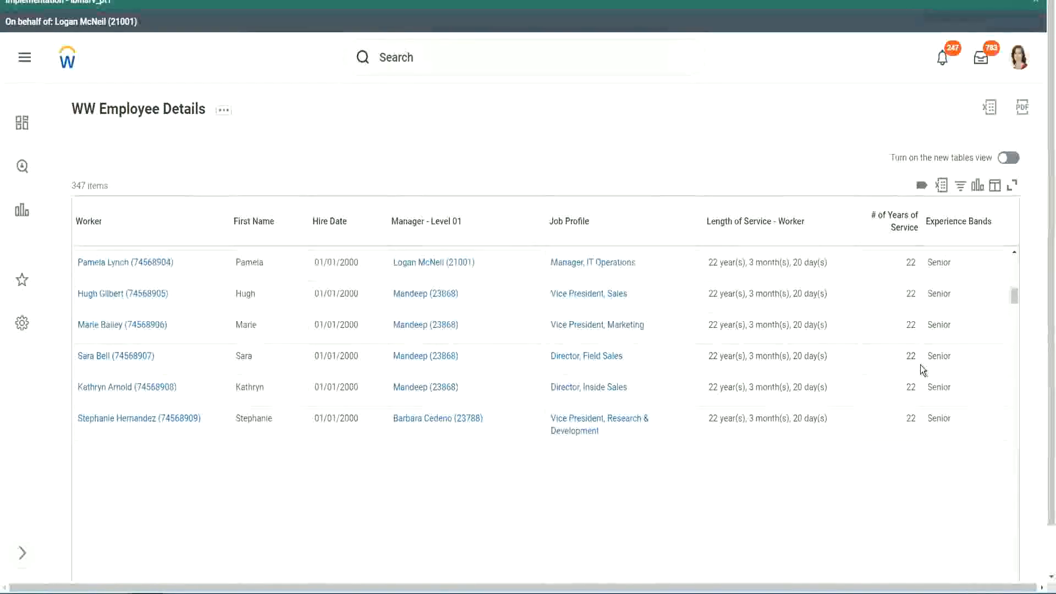
scroll(930, 379, down, 2)
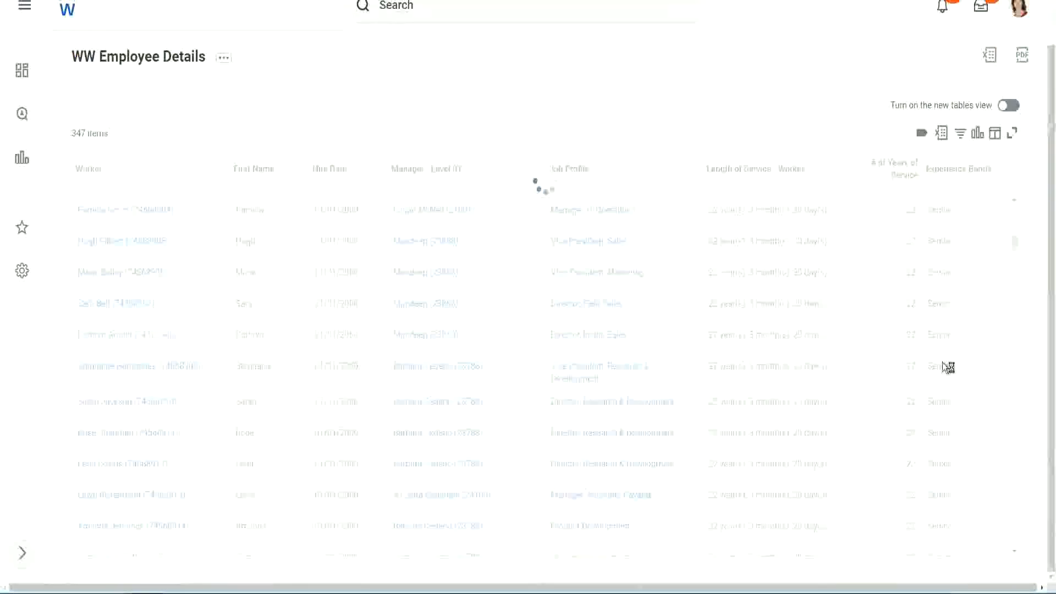
scroll(979, 312, down, 4)
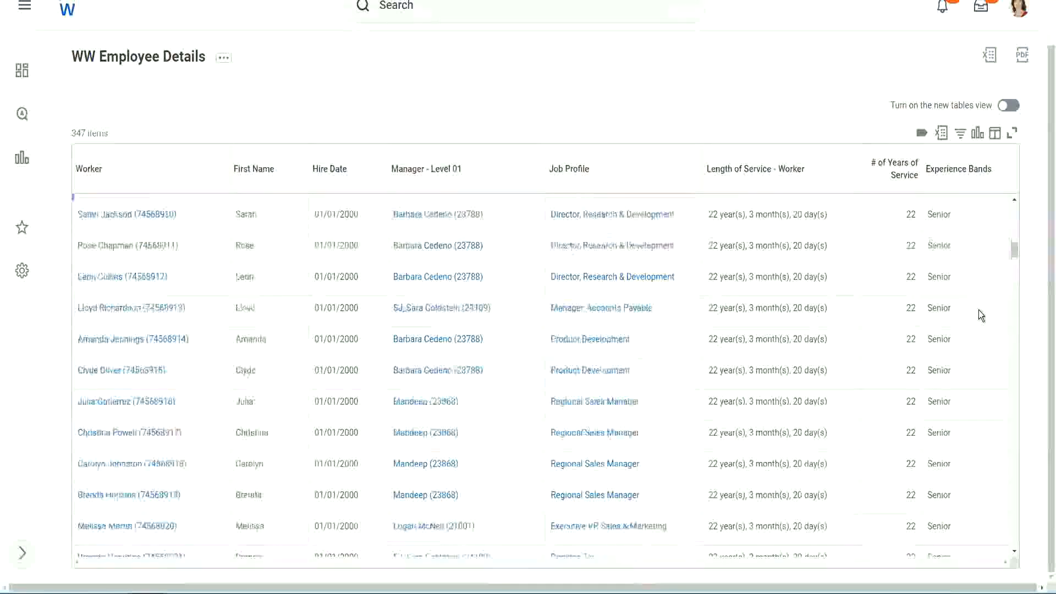
scroll(979, 312, down, 3)
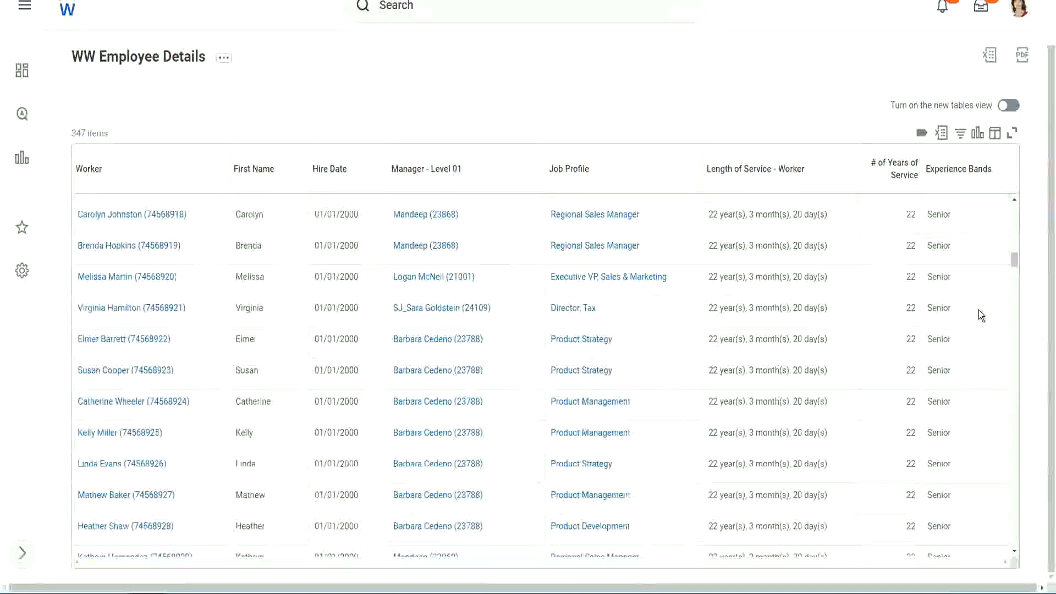
scroll(979, 311, down, 5)
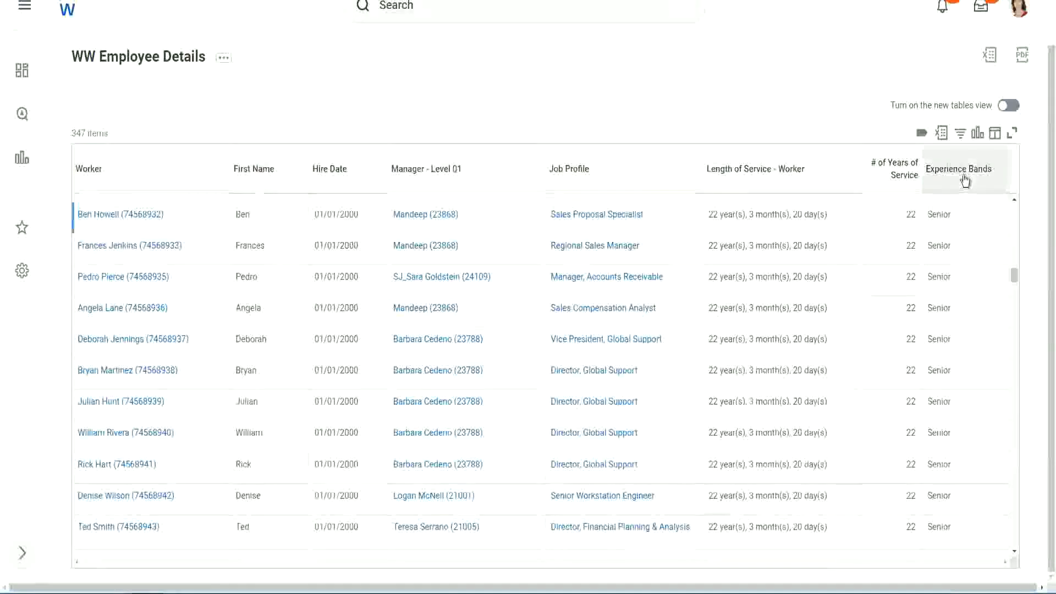
- Filter the Experience Bands column to values containing Amateur
click(965, 180)
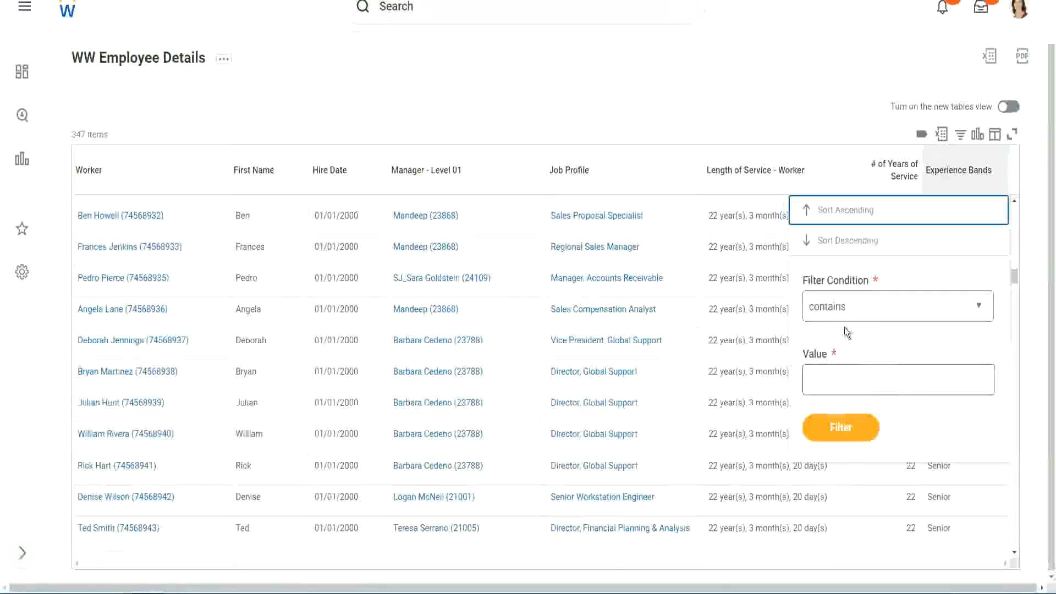
click(837, 370)
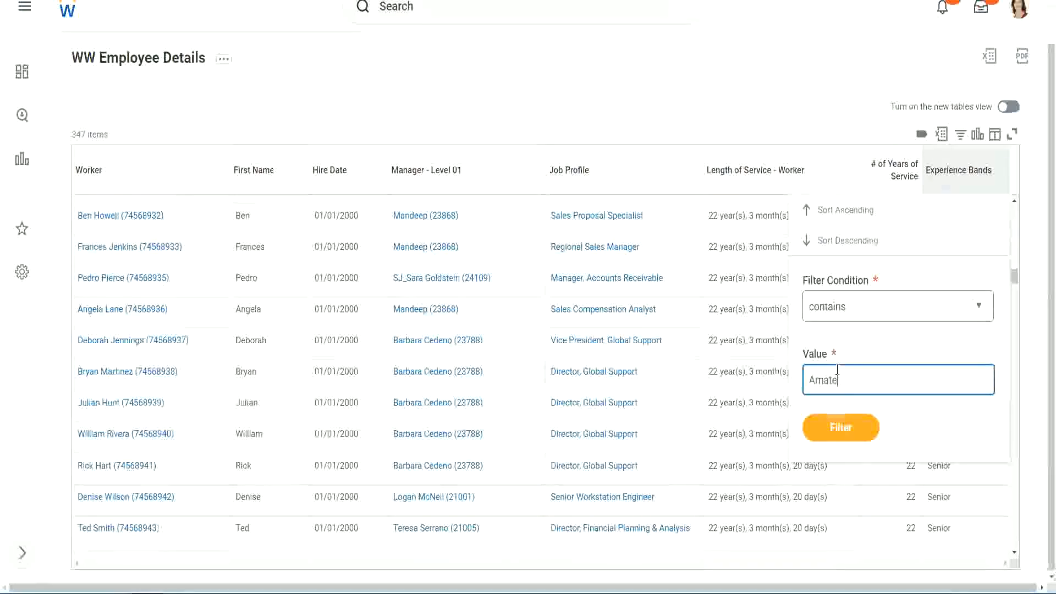
text(Amateur)
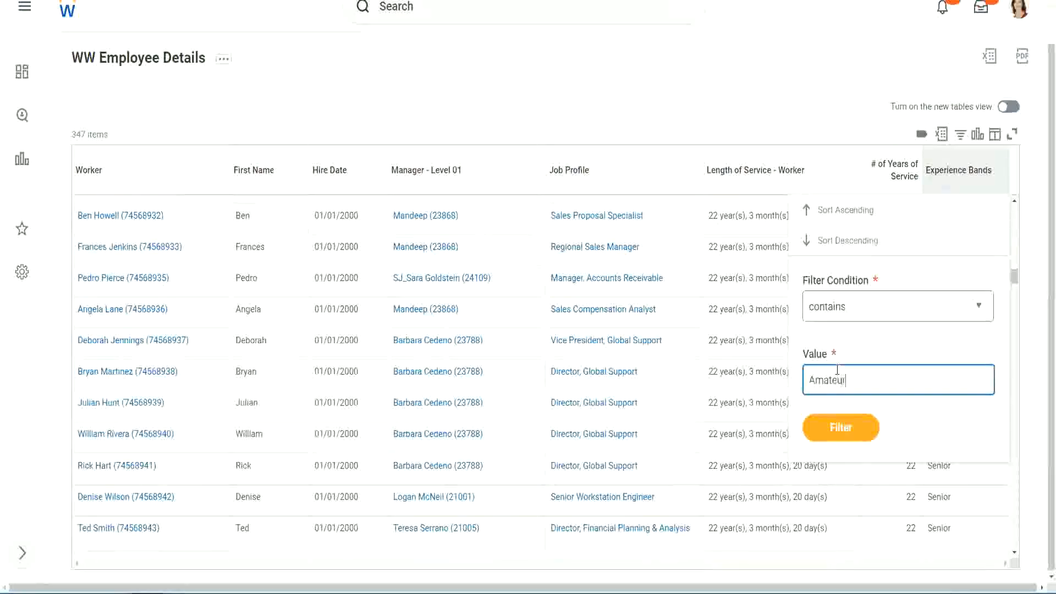
click(833, 434)
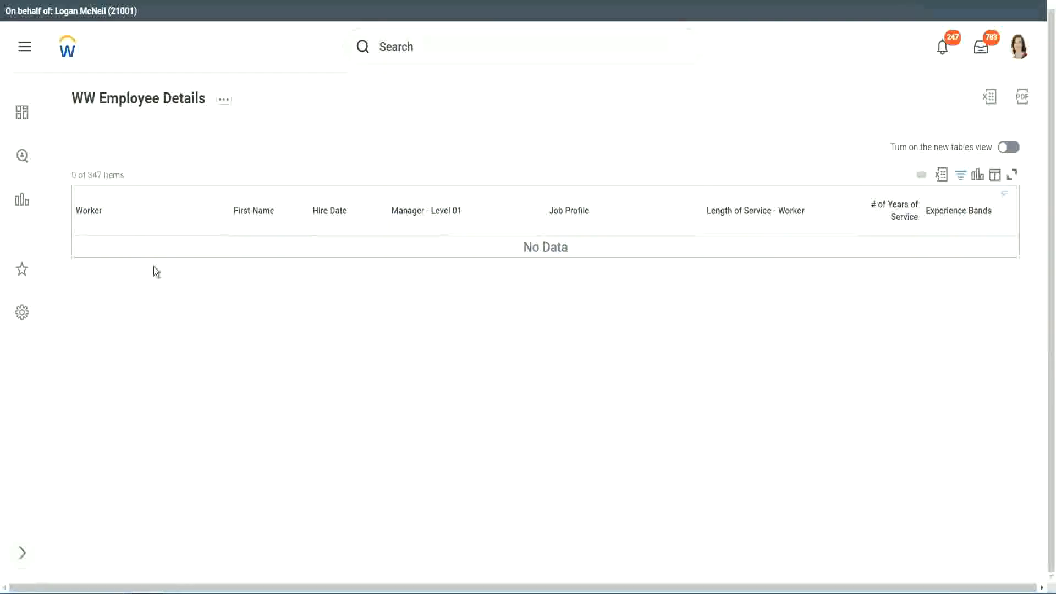
- Change the Experience Bands filter value to Legend and check the matching workers' hire dates and years of service
click(957, 213)
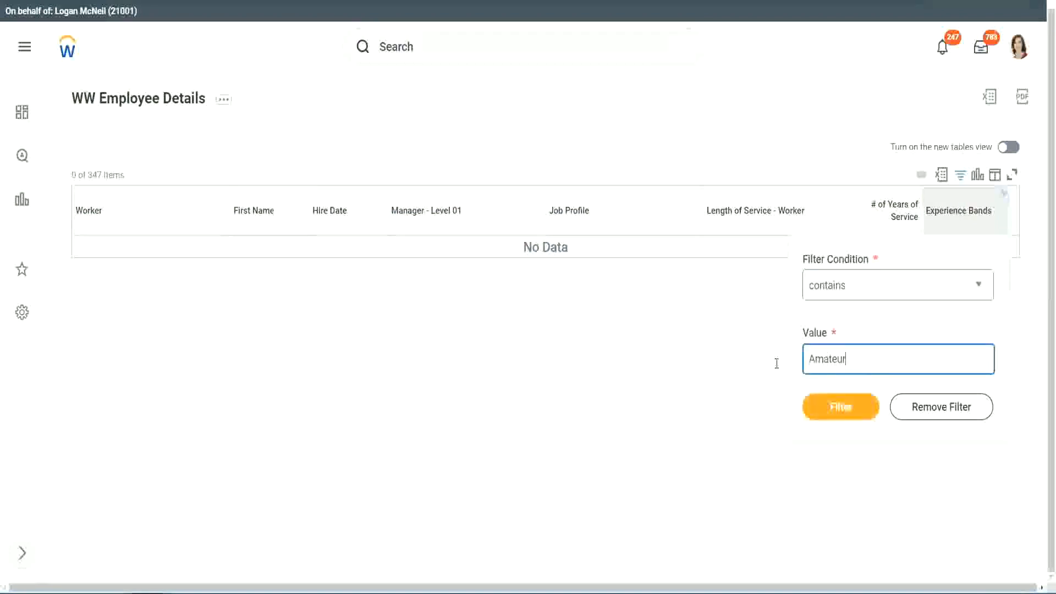
drag(777, 363, 753, 360)
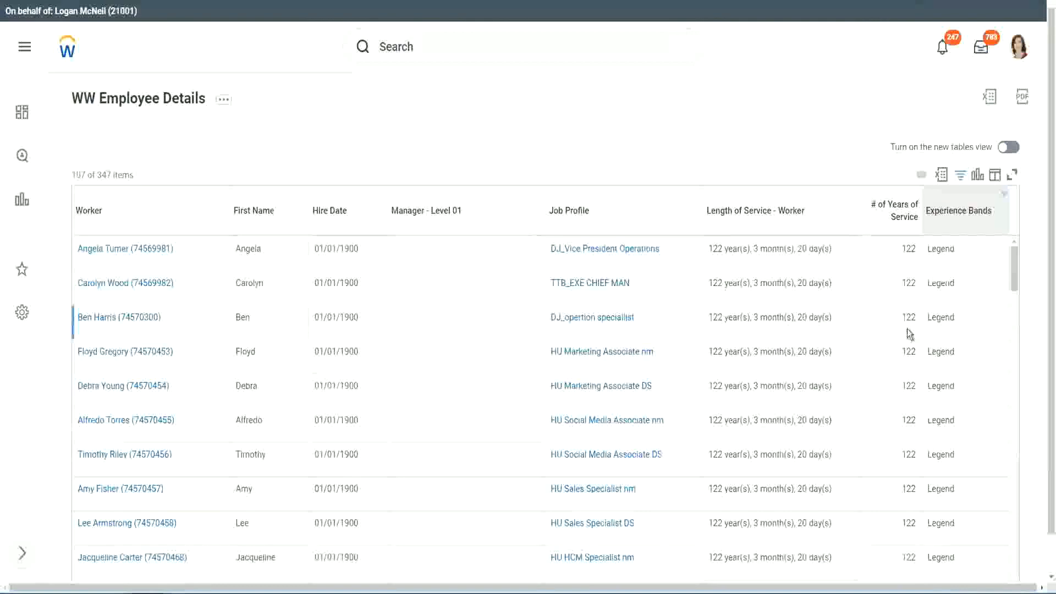
scroll(907, 329, down, 15)
scroll(907, 329, down, 5)
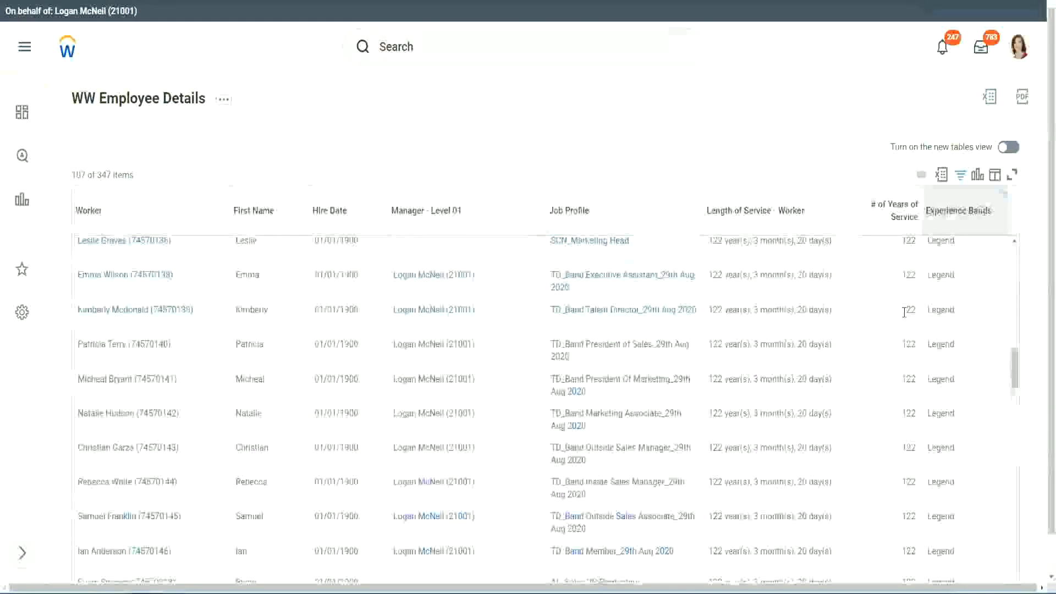
scroll(904, 312, down, 15)
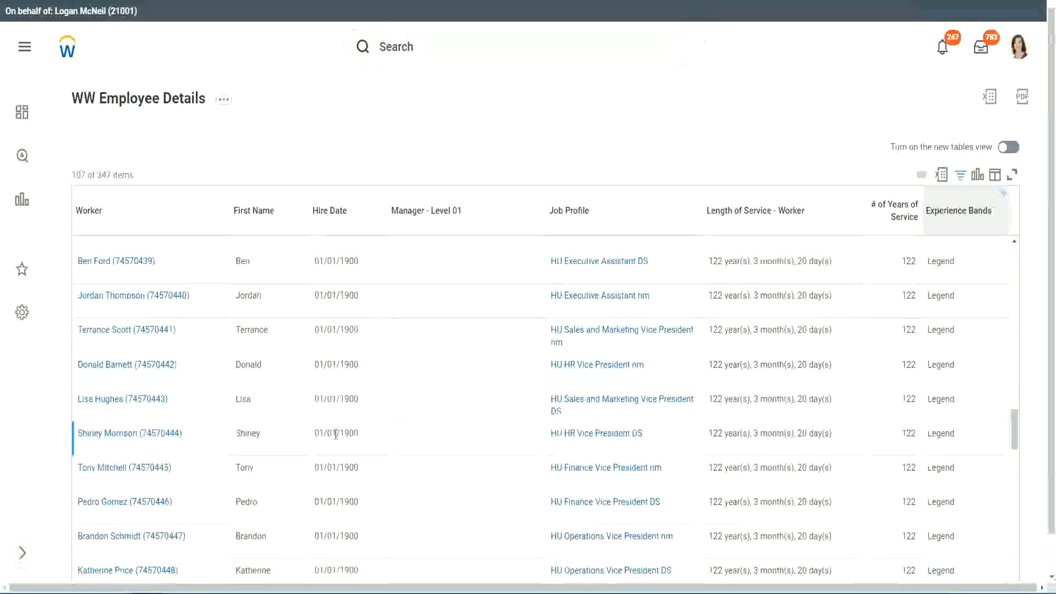
double_click(342, 431)
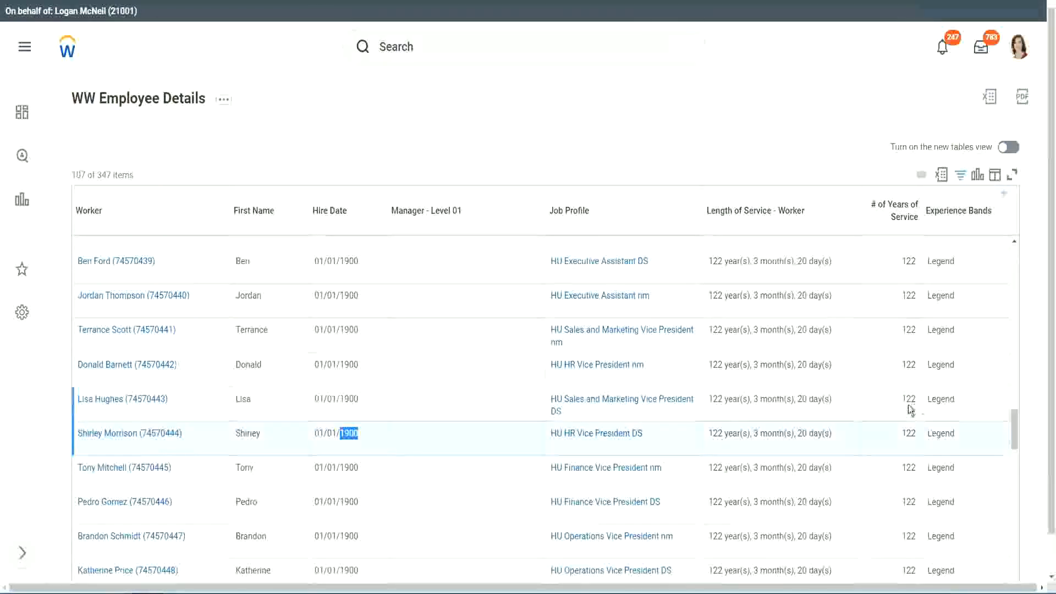
scroll(898, 413, down, 2)
scroll(896, 409, down, 3)
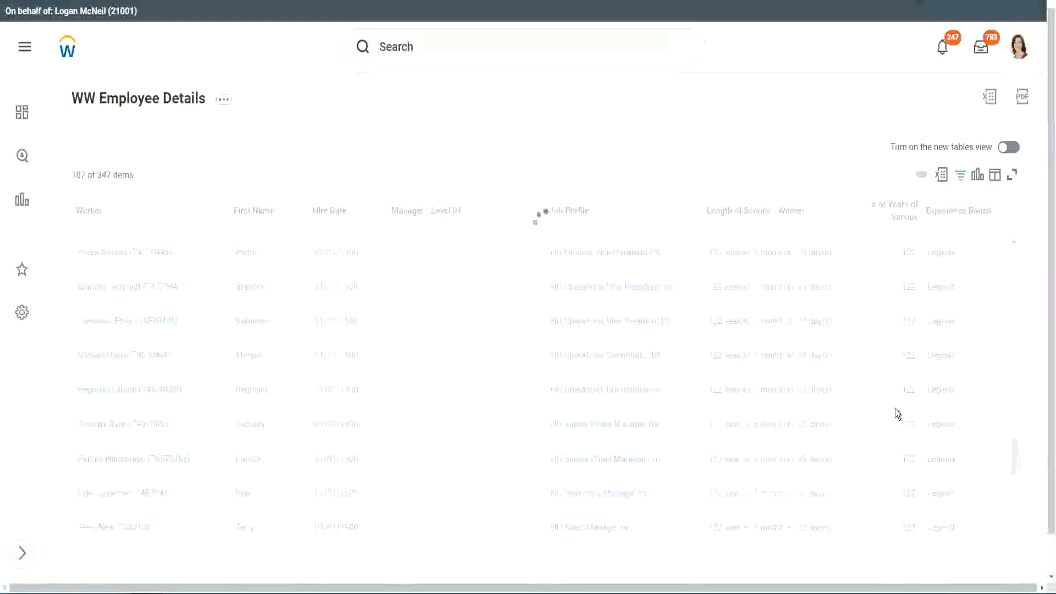
scroll(895, 408, up, 10)
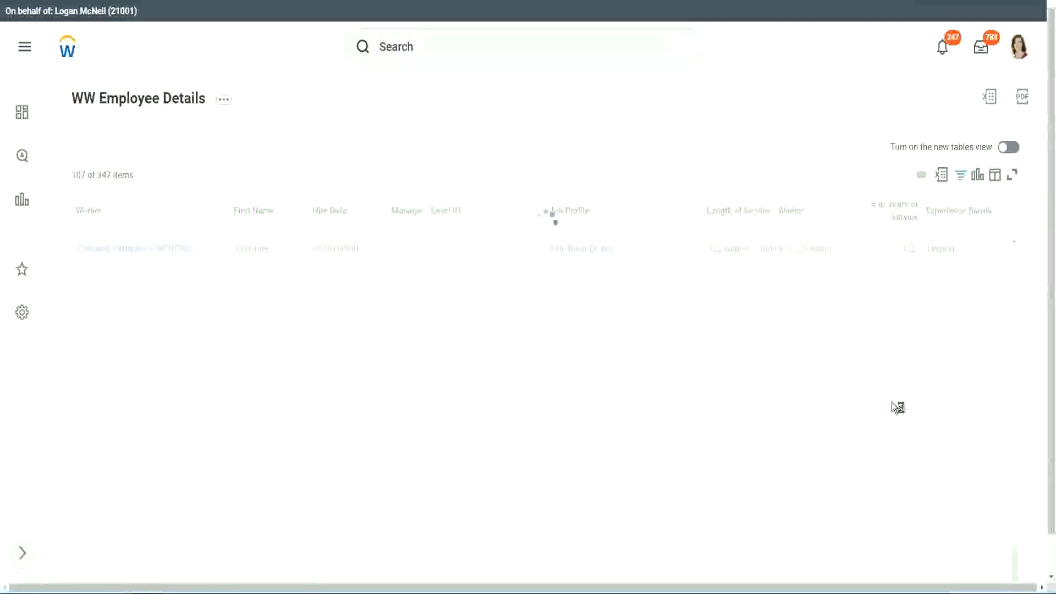
scroll(879, 361, down, 5)
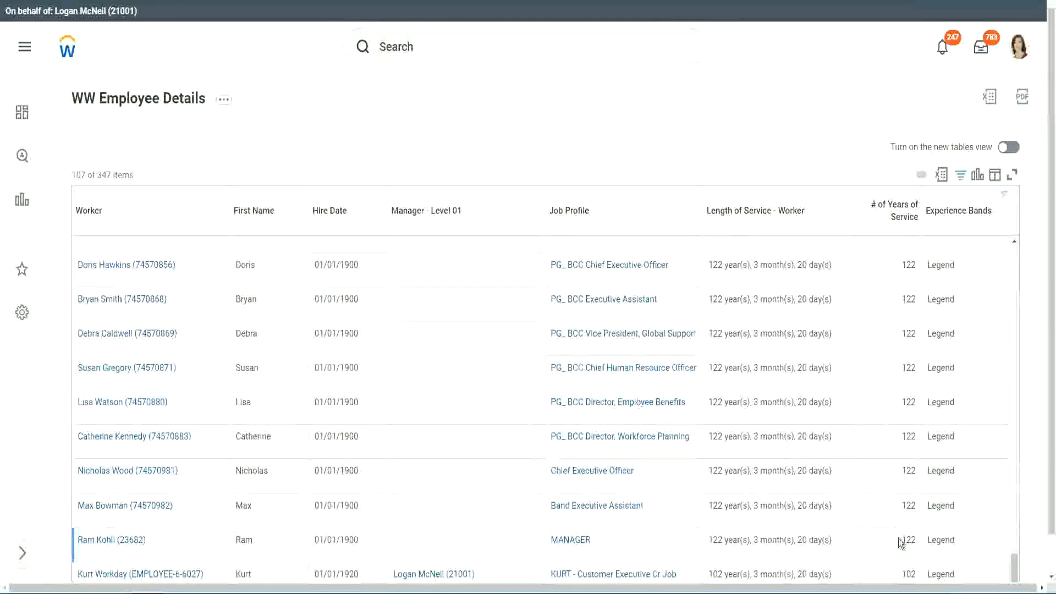
double_click(906, 574)
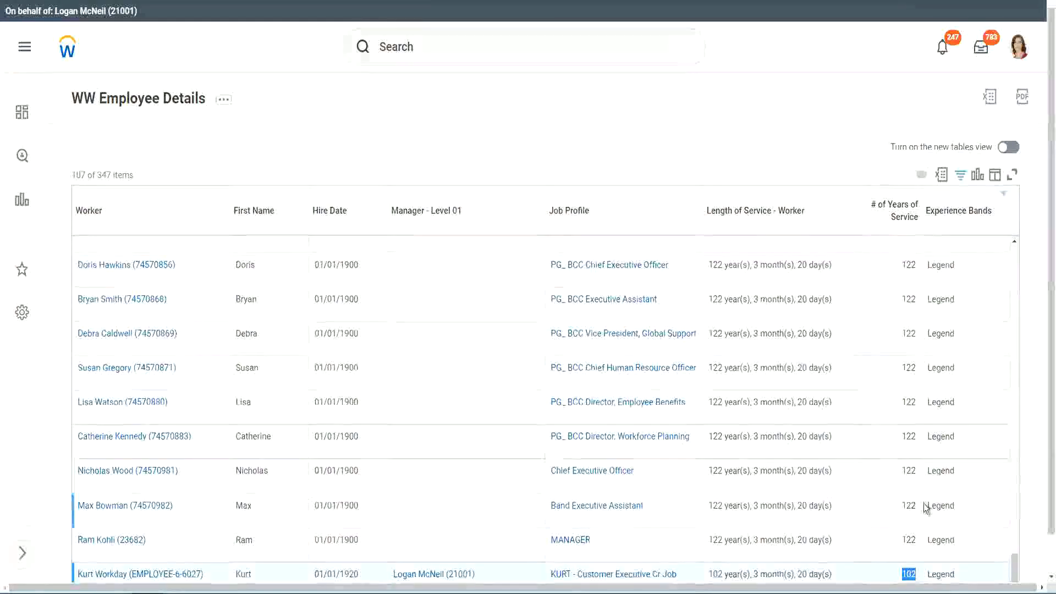
drag(909, 470, 917, 472)
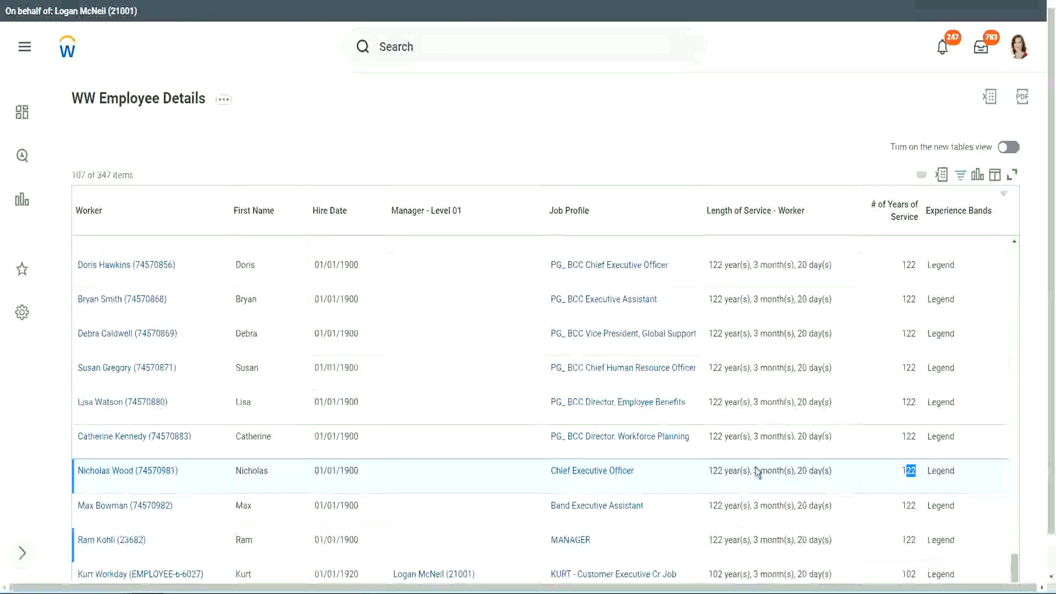
click(886, 438)
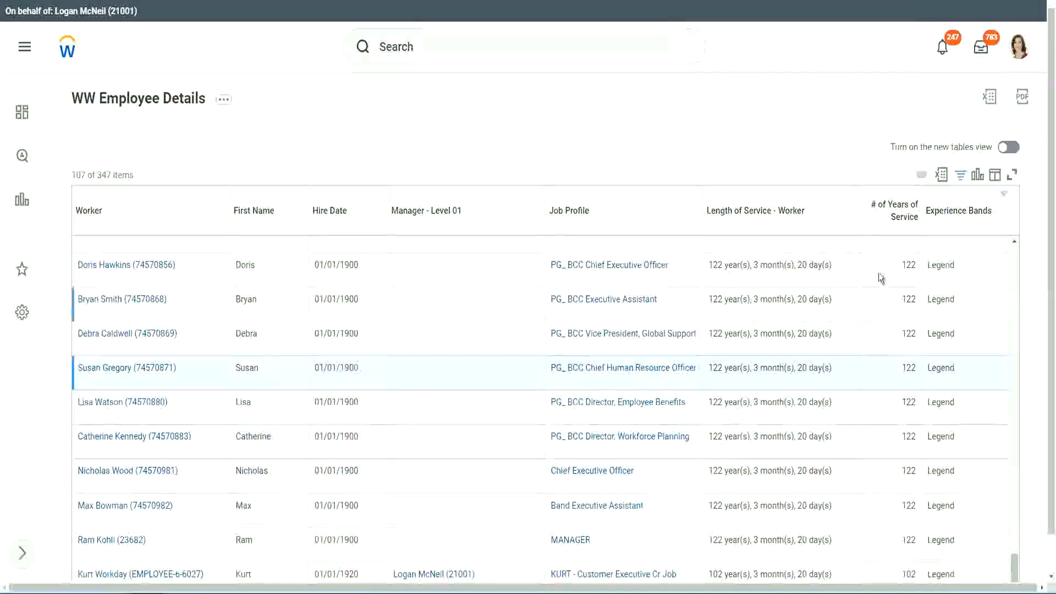
- Change the Experience Bands column filter to values containing Experienced
click(965, 217)
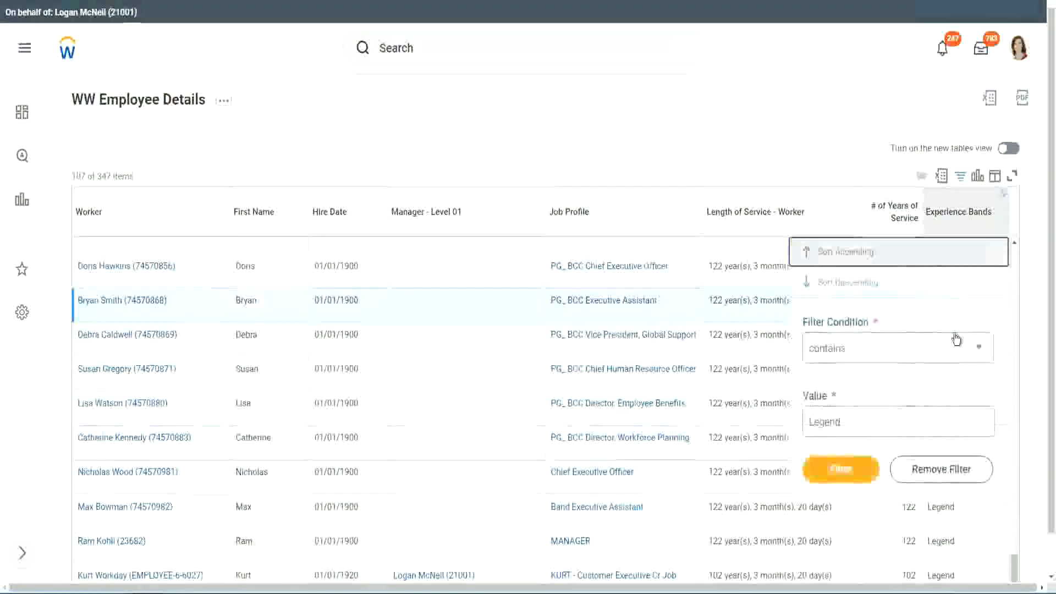
click(866, 429)
double_click(827, 421)
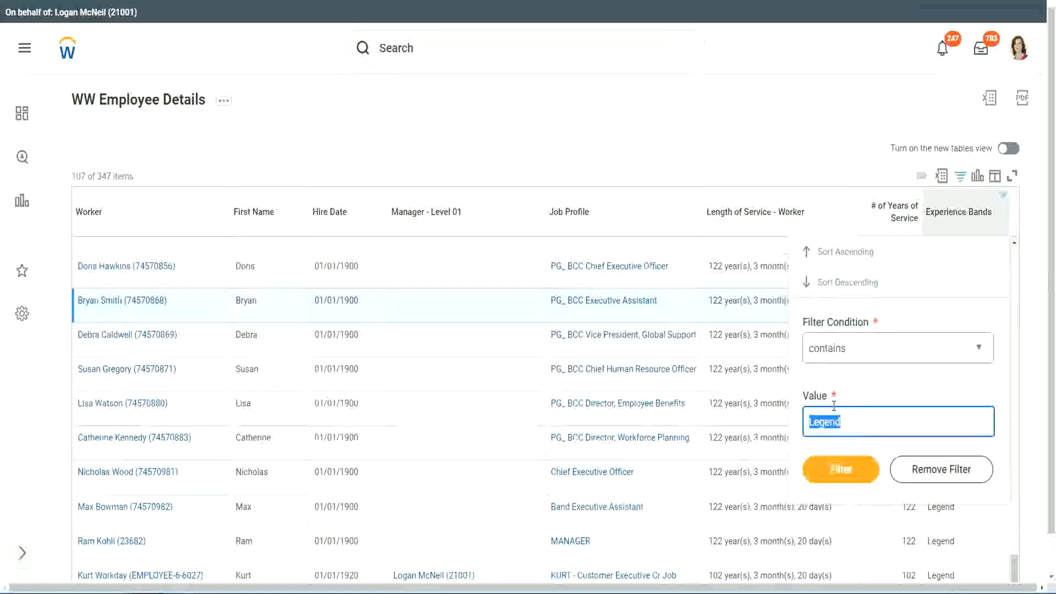
text(Ex)
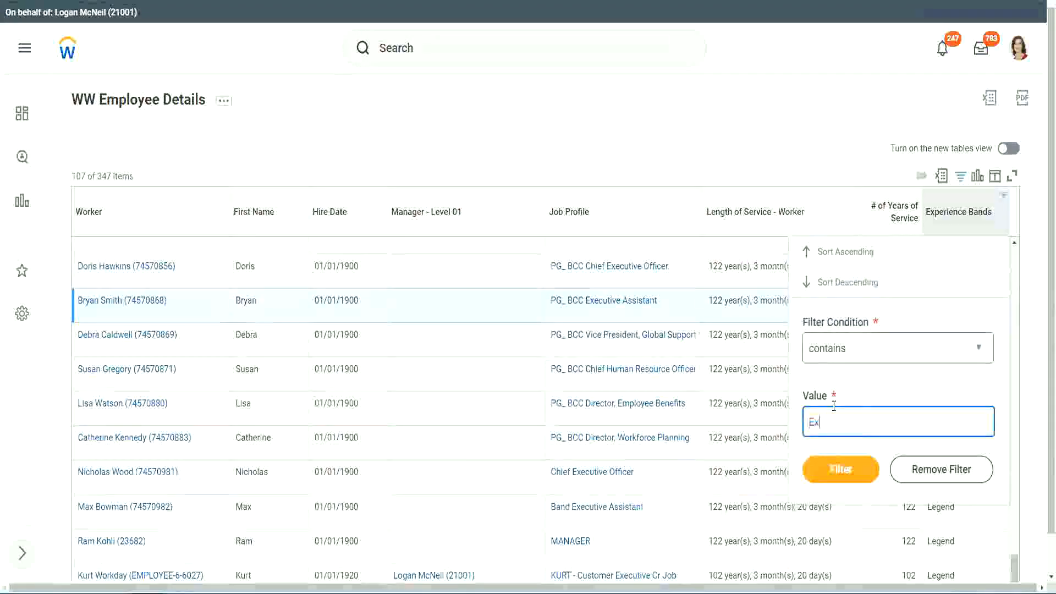
text(pe)
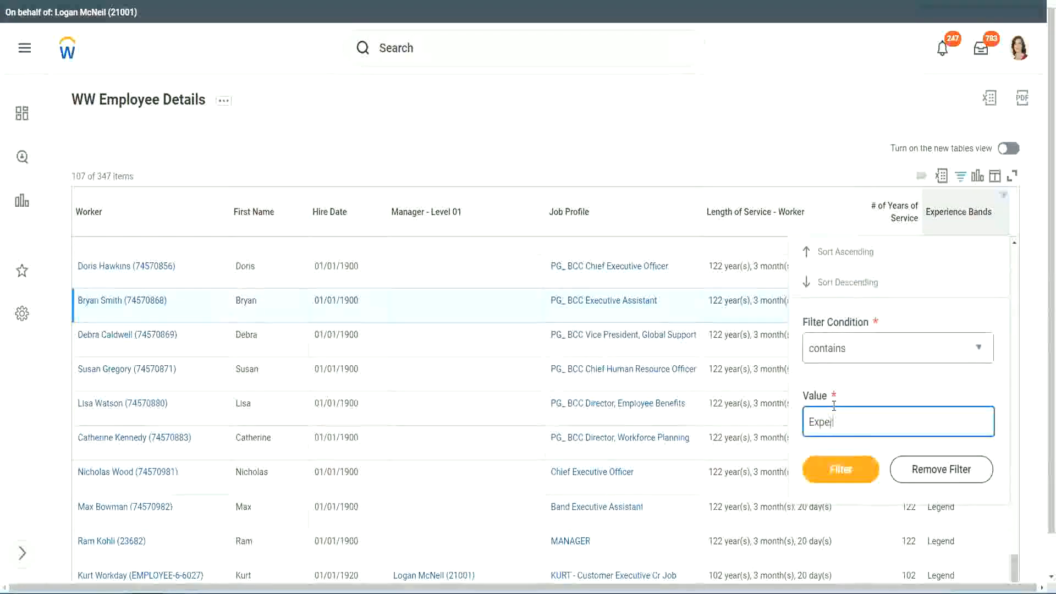
text(rienced)
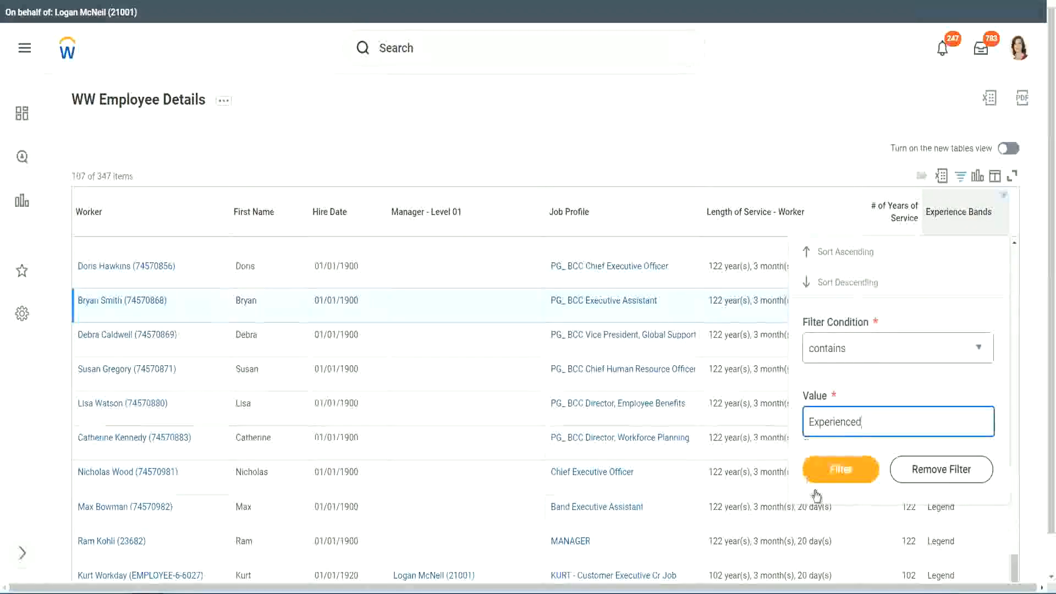
click(847, 468)
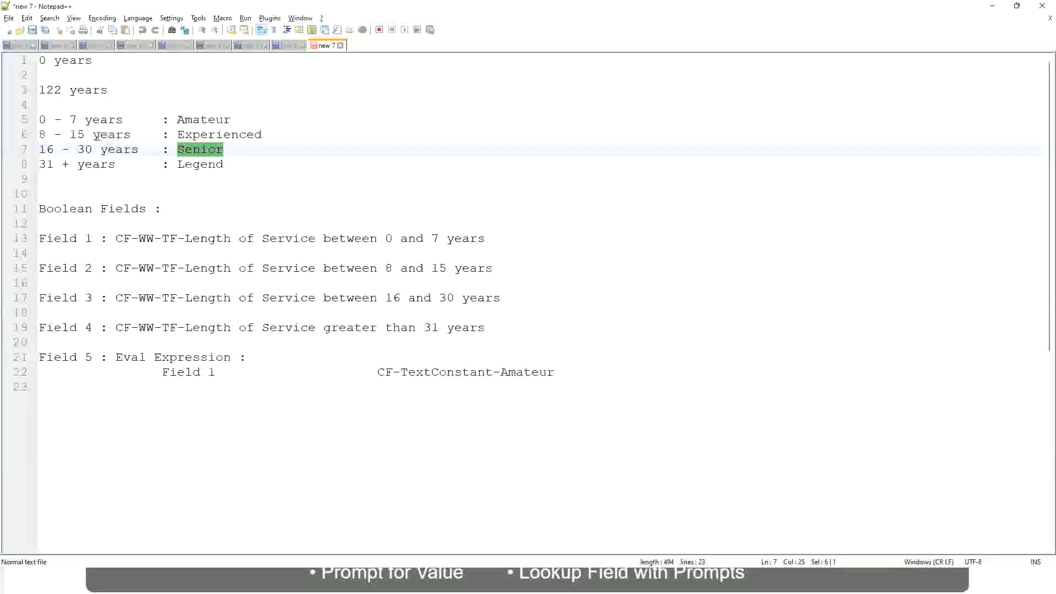
- Switch to the Notepad++ notes and check the years-of-service range defined for the Experienced band
click(97, 136)
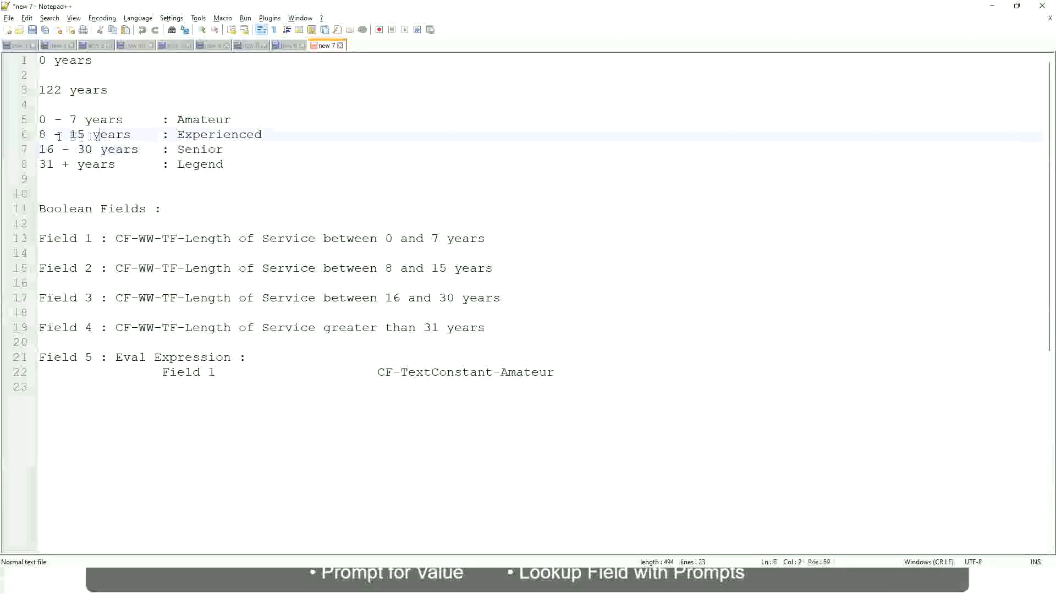
drag(46, 136, 84, 135)
click(90, 136)
click(122, 136)
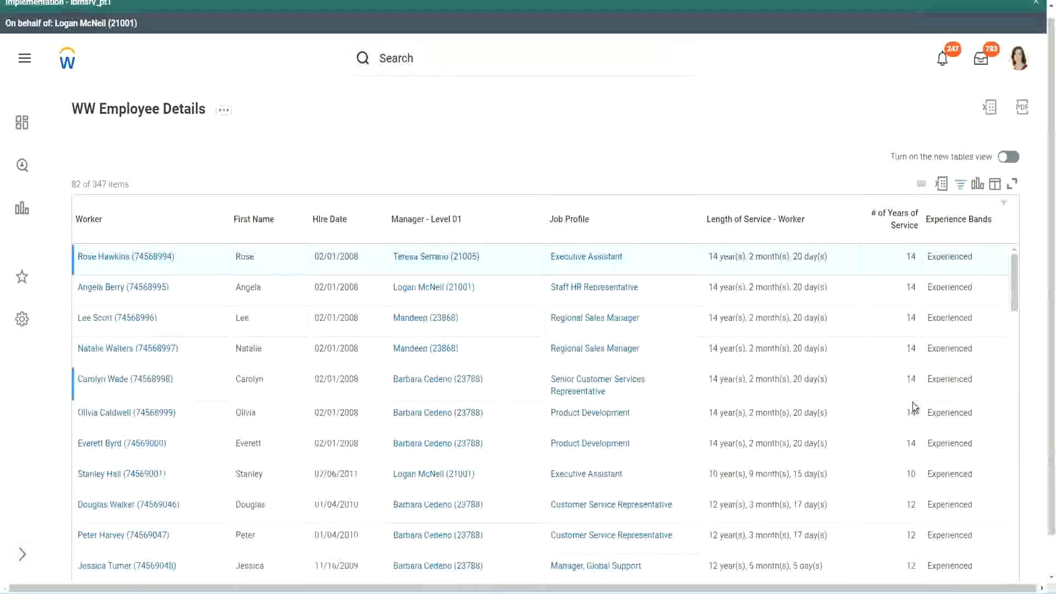
- Return to the filtered WW Employee Details output and check the Experienced workers' years of service against the band's range
scroll(913, 407, down, 3)
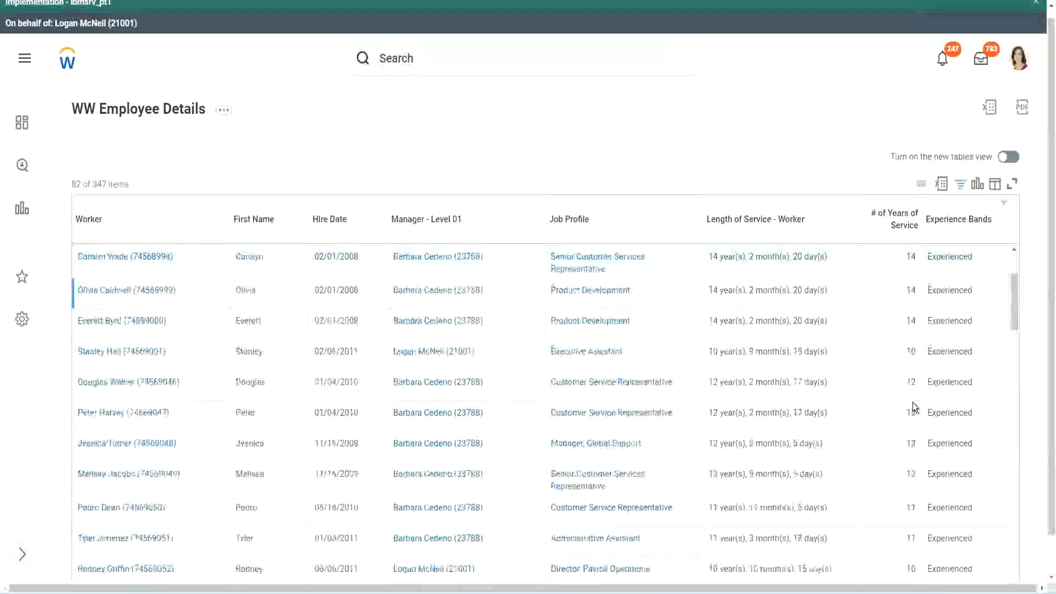
scroll(912, 407, down, 3)
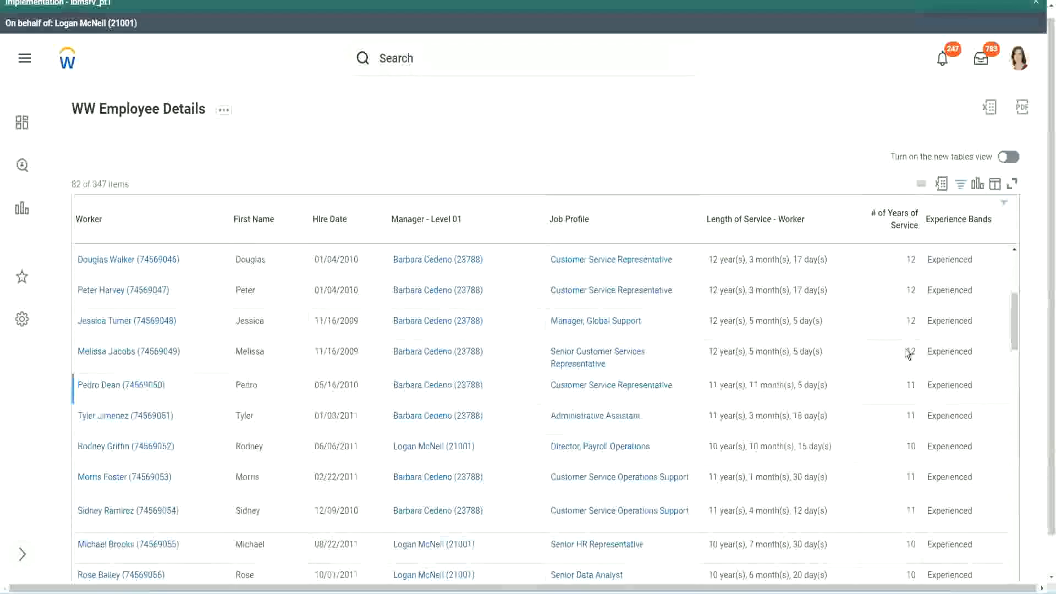
double_click(943, 290)
scroll(909, 385, down, 3)
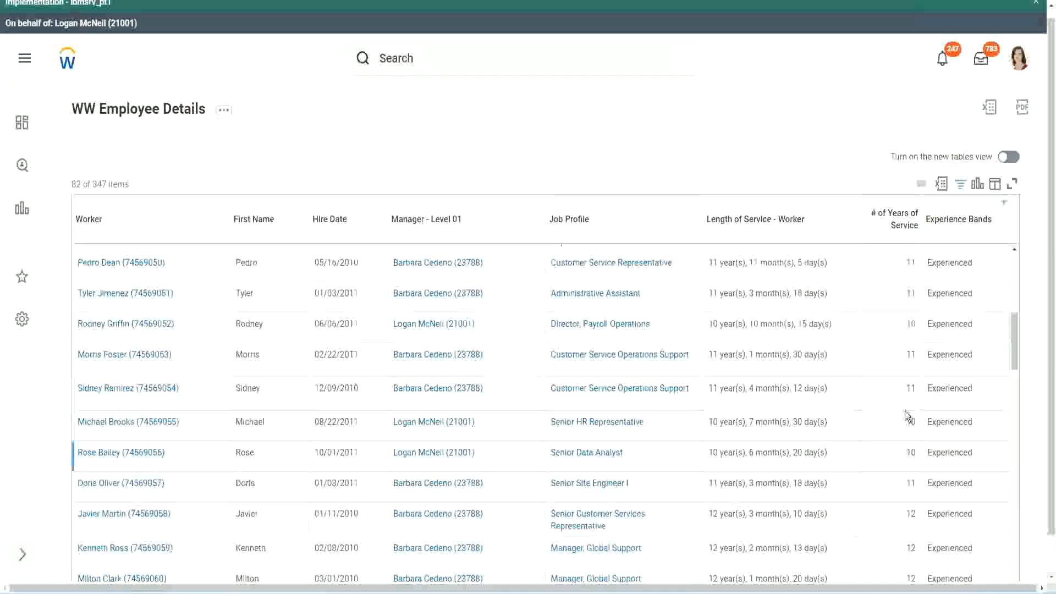
click(908, 390)
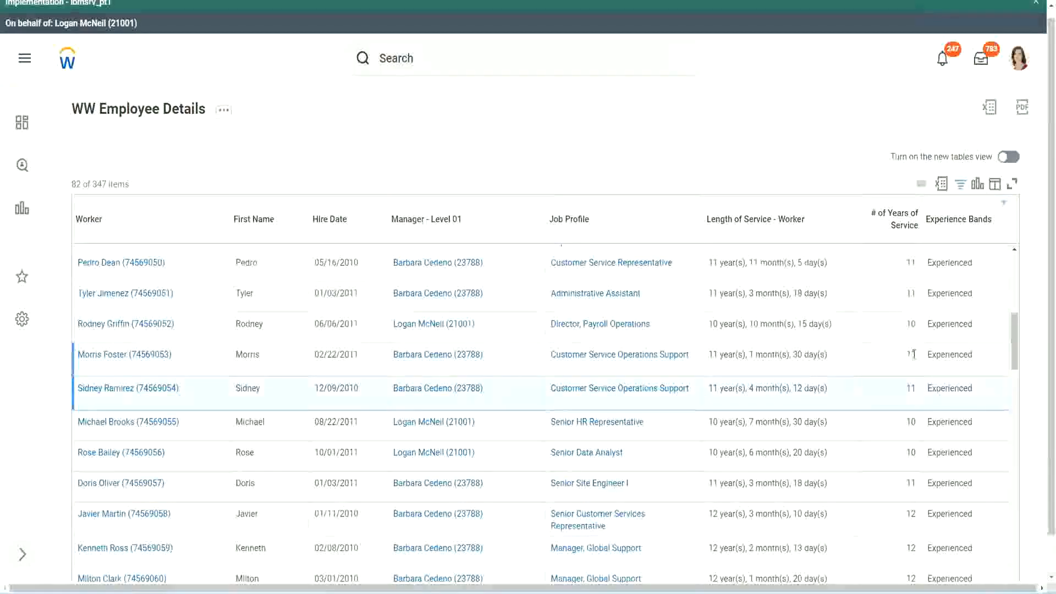
click(937, 354)
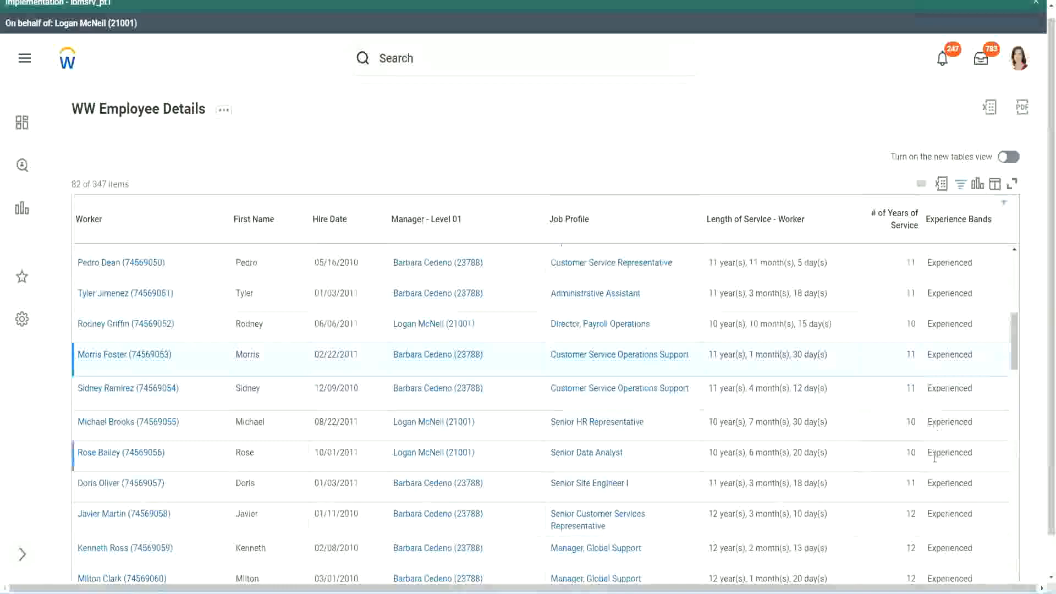
scroll(933, 457, down, 6)
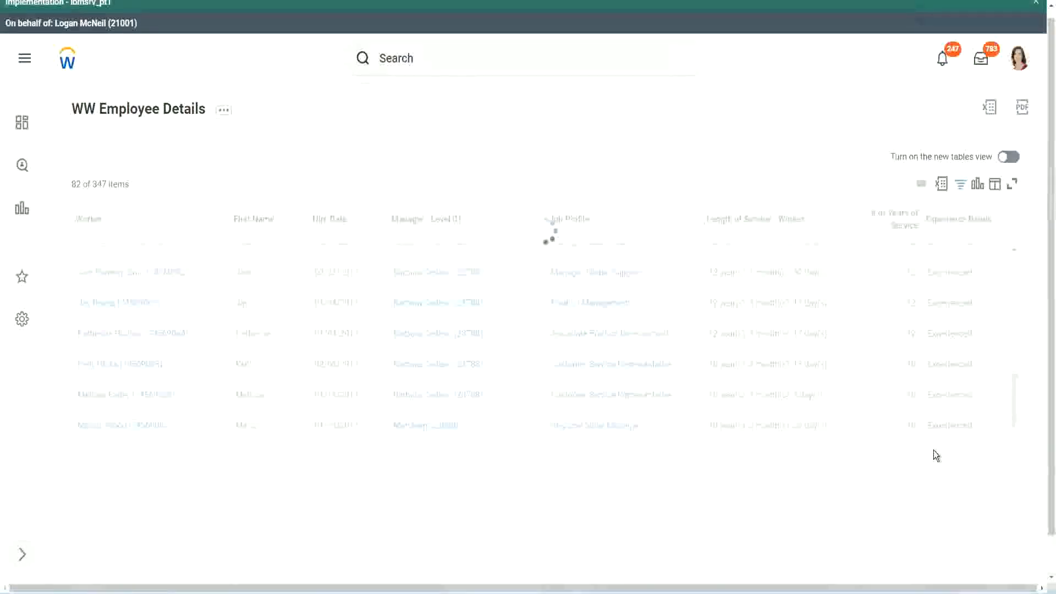